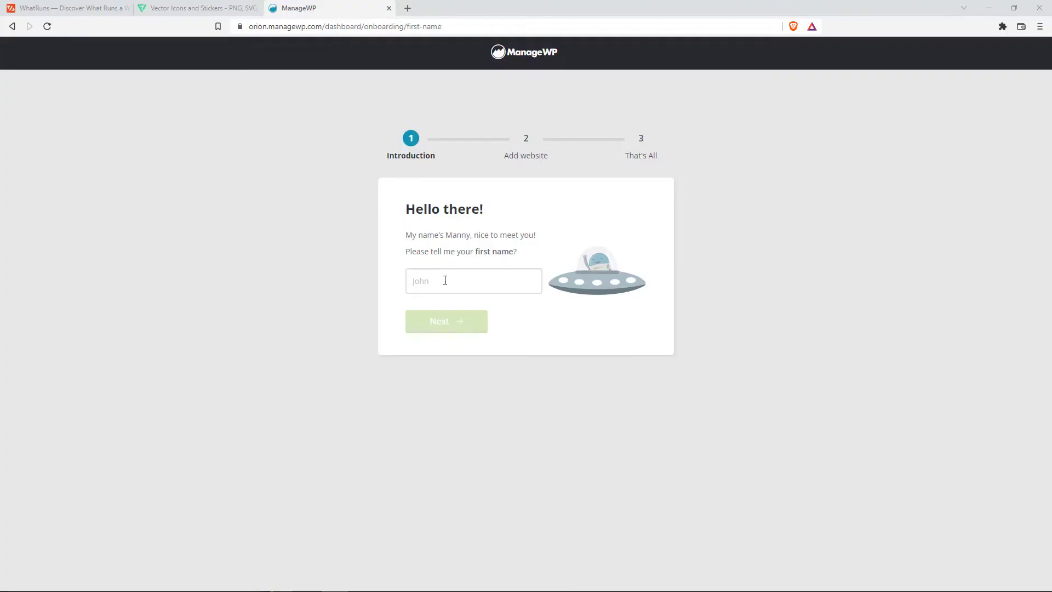
# Enter your first and last name in the onboarding wizard, then skip website setup to the dashboard
pyautogui.click(445, 279)
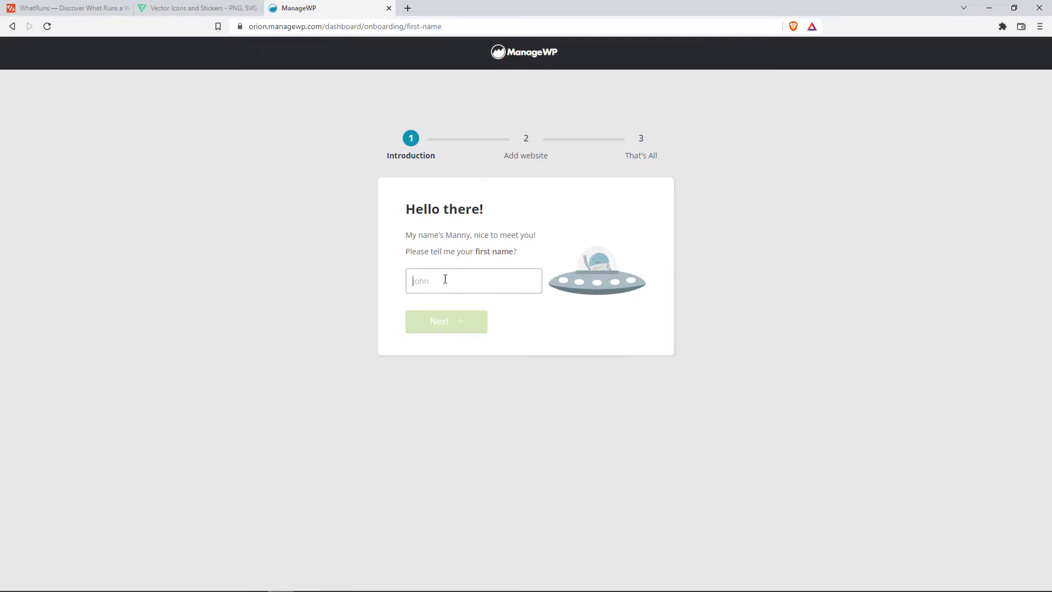
pyautogui.write('Alex')
pyautogui.click(443, 315)
pyautogui.write('Onoi')
pyautogui.click(444, 323)
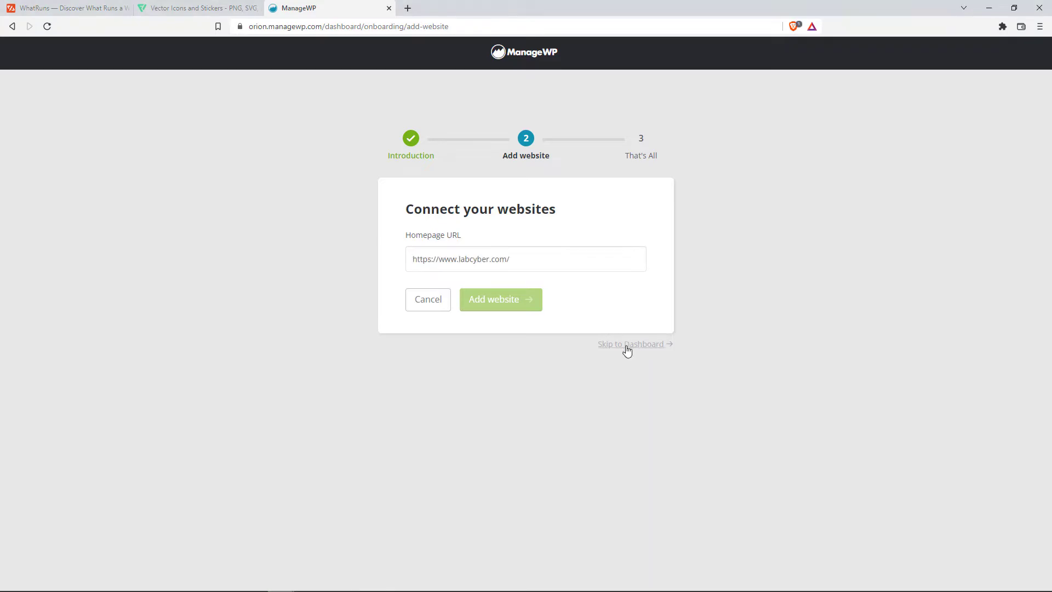
pyautogui.click(428, 307)
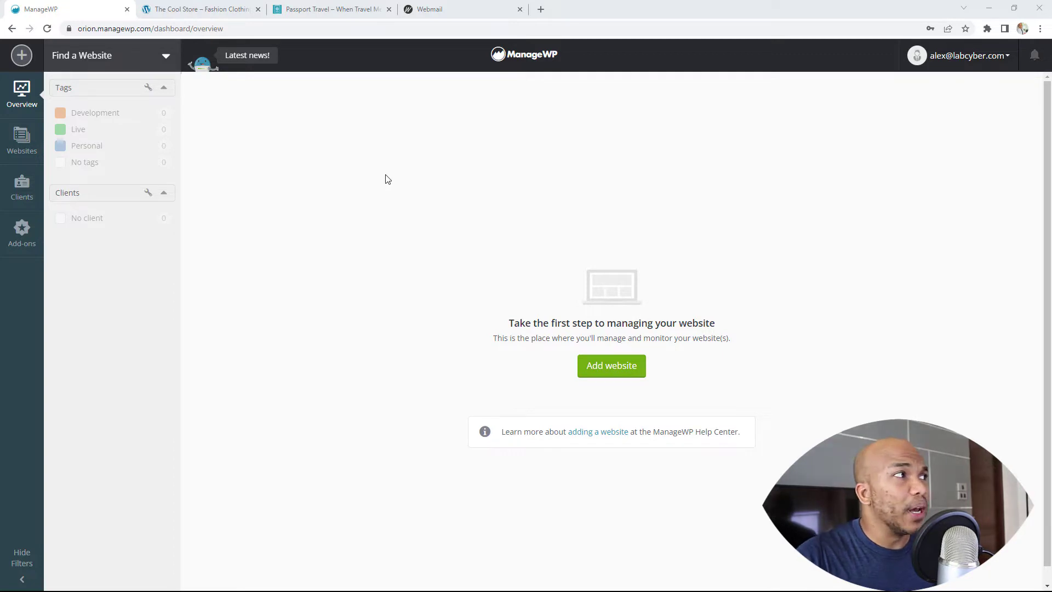
# Read the ManageWP 'Account confirmation' email in Roundcube, then close the webmail tab
pyautogui.click(433, 9)
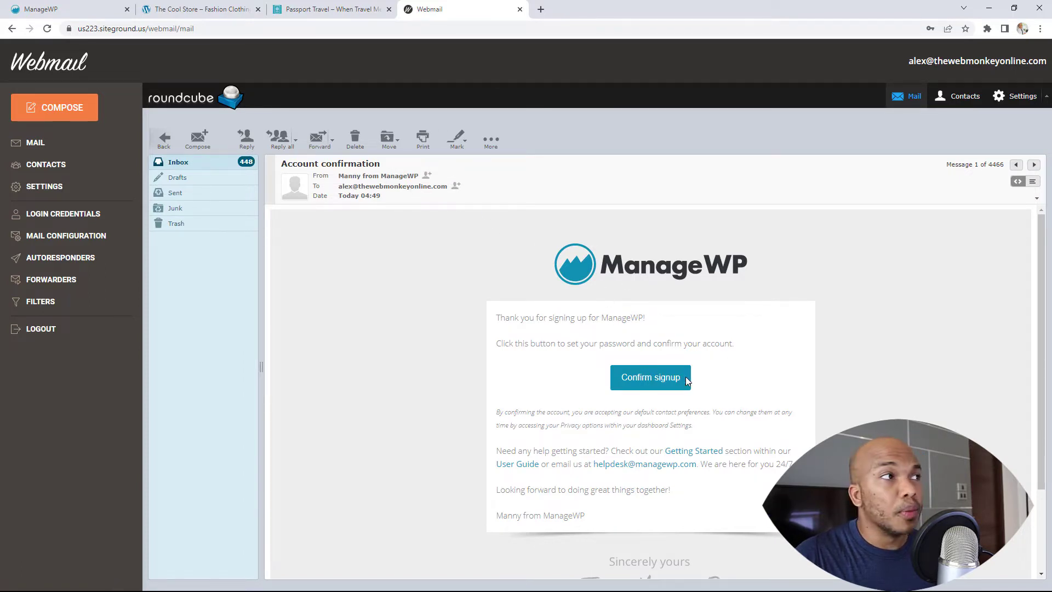
pyautogui.click(520, 10)
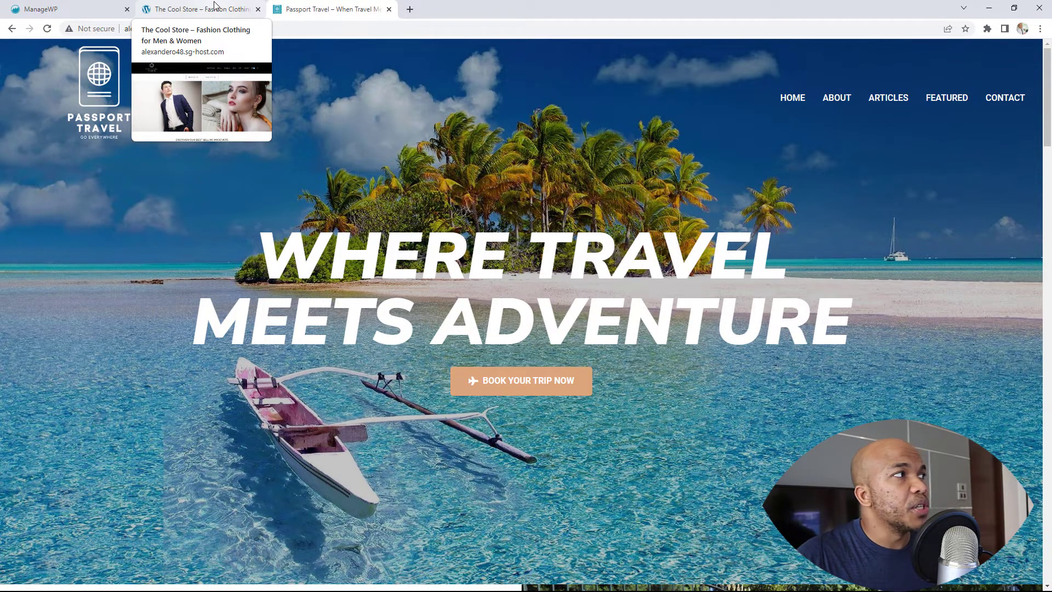
# Look over The Cool Store and Passport Travel tabs, then go back to the ManageWP dashboard
pyautogui.click(215, 6)
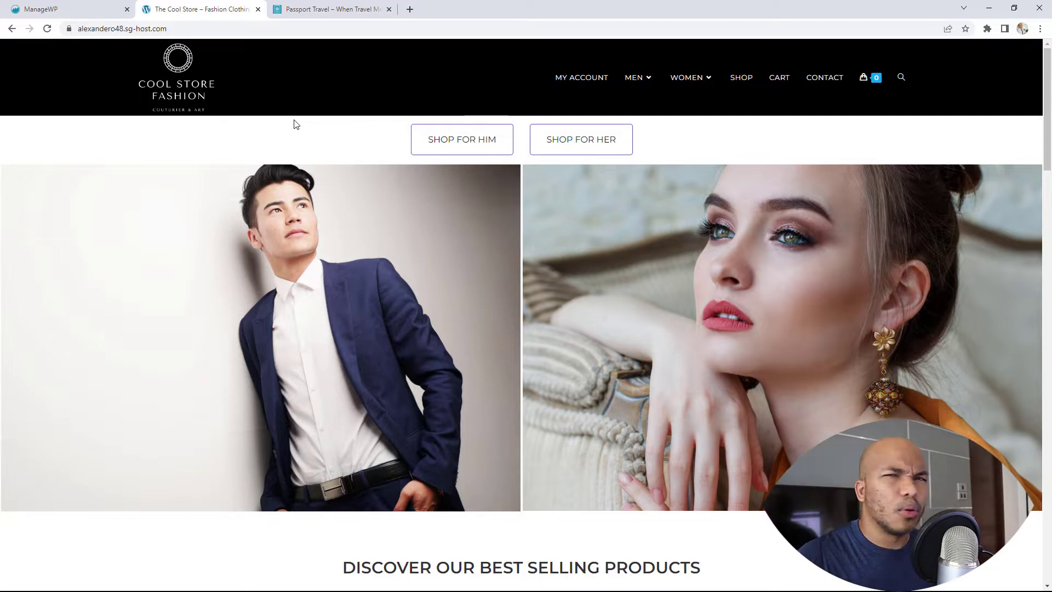
pyautogui.click(346, 17)
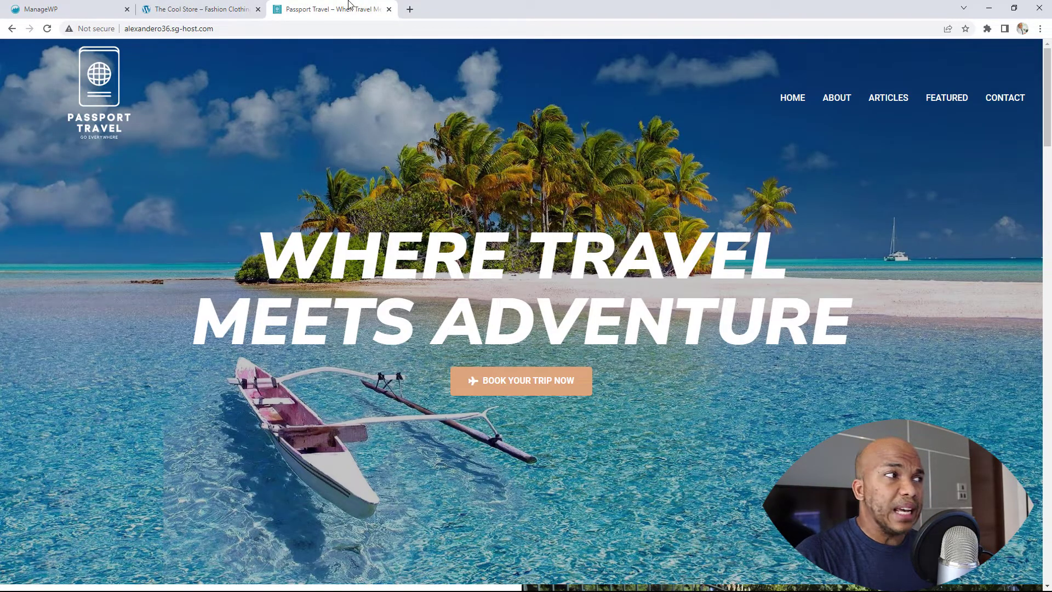
pyautogui.hotkey('ctrl', 'shift', 'Tab')
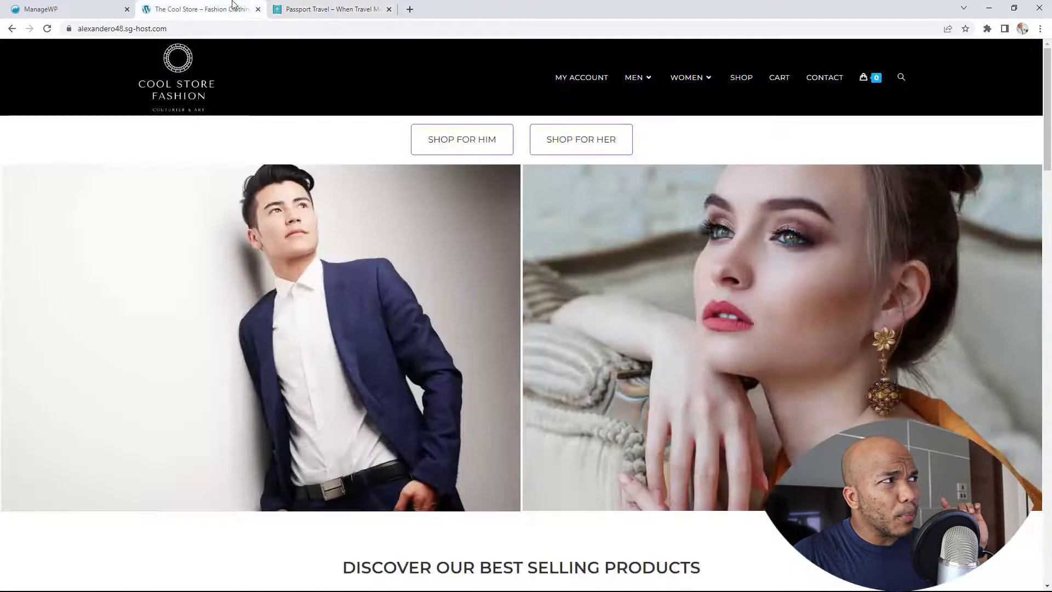
pyautogui.click(88, 10)
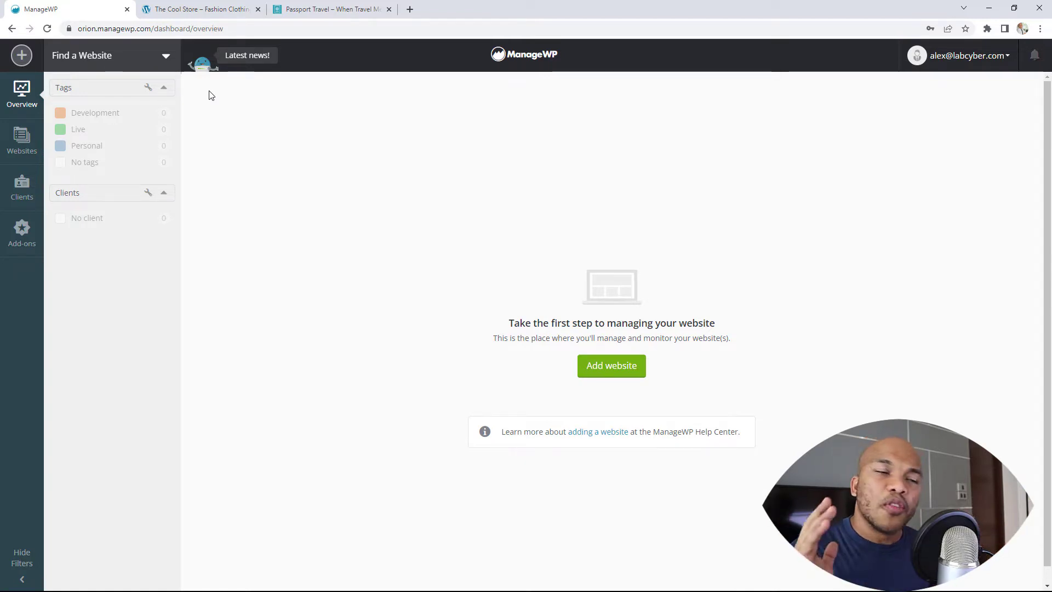
# Copy The Cool Store's URL alexandero48.sg-host.com into ManageWP's Add website form and submit it
pyautogui.click(605, 371)
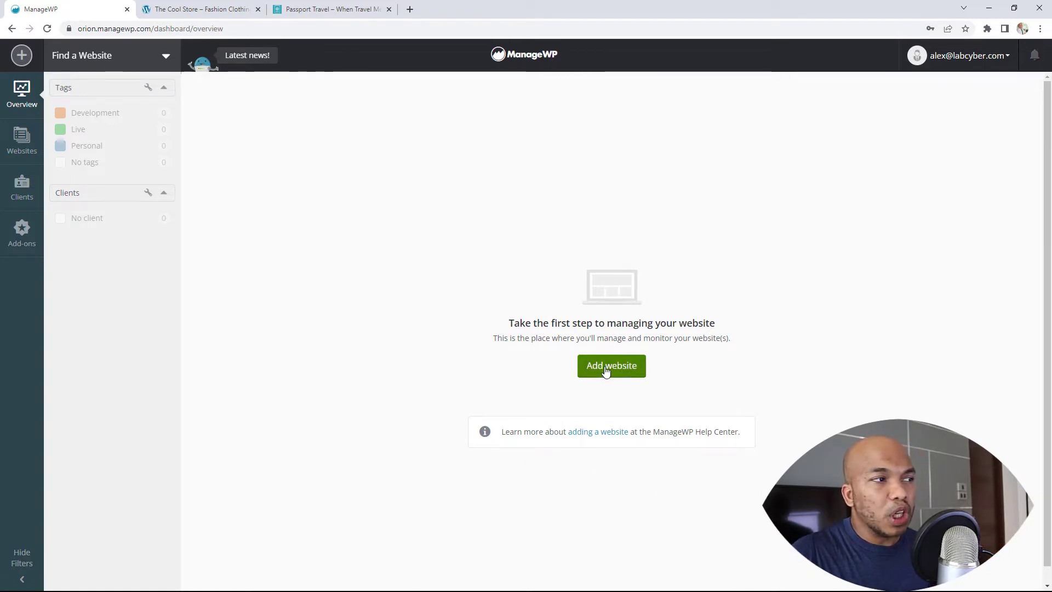
pyautogui.click(208, 9)
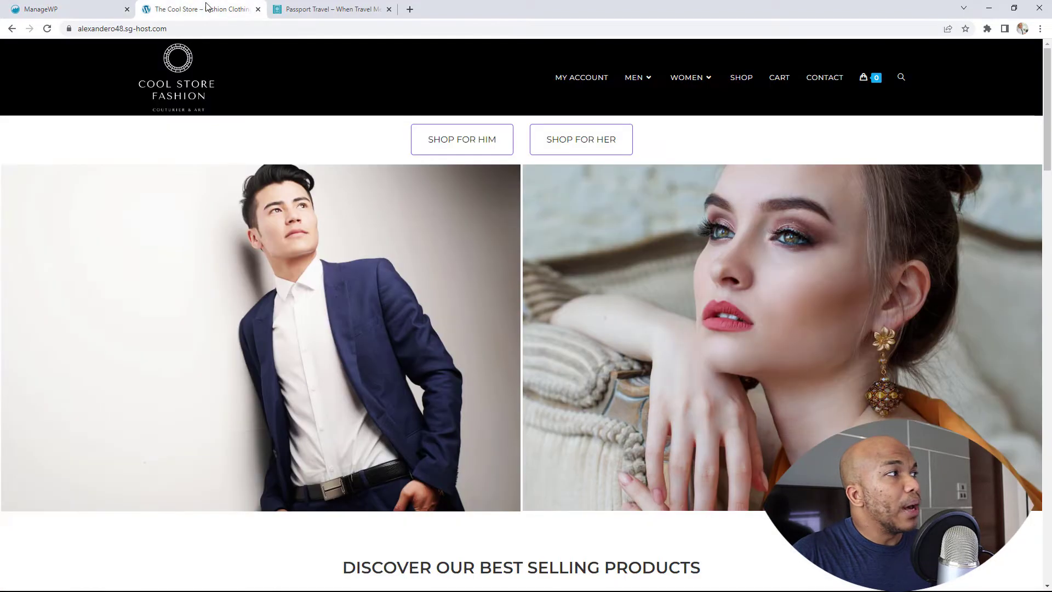
pyautogui.click(169, 23)
pyautogui.rightClick(161, 25)
pyautogui.click(176, 90)
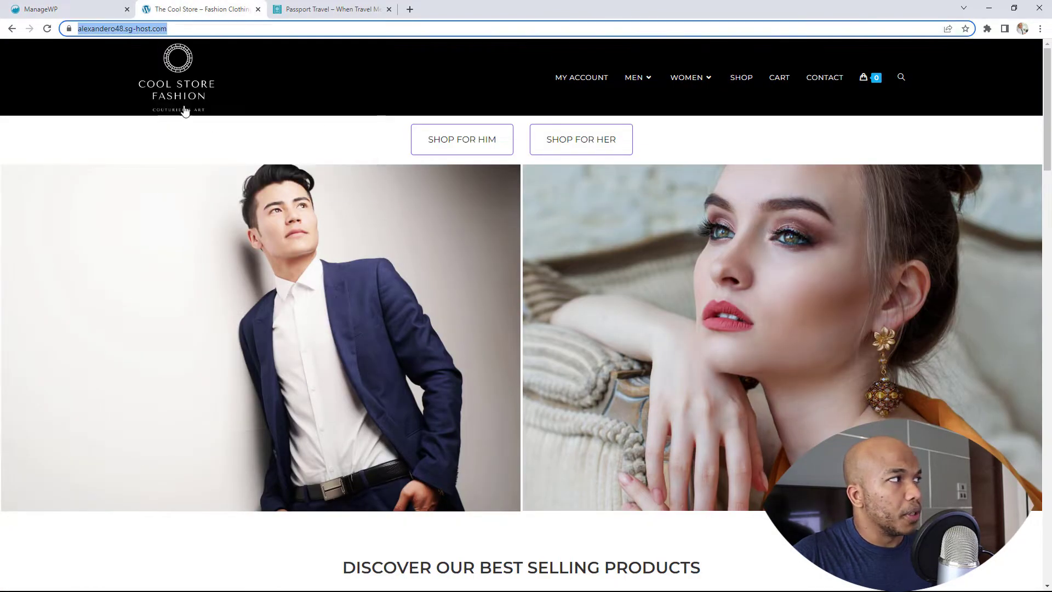
pyautogui.click(77, 7)
pyautogui.rightClick(130, 200)
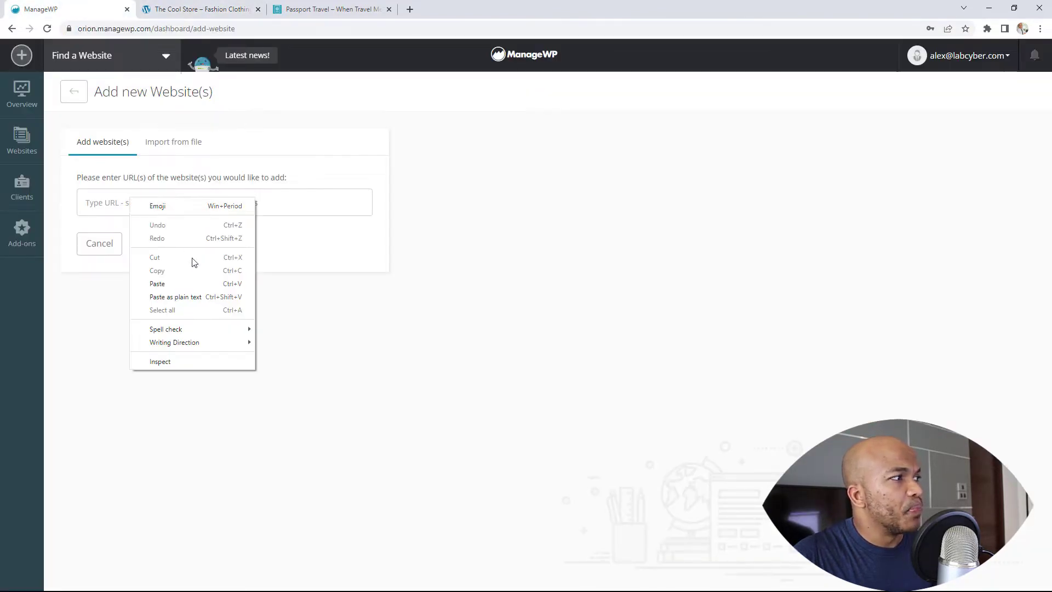
pyautogui.click(181, 283)
pyautogui.click(184, 248)
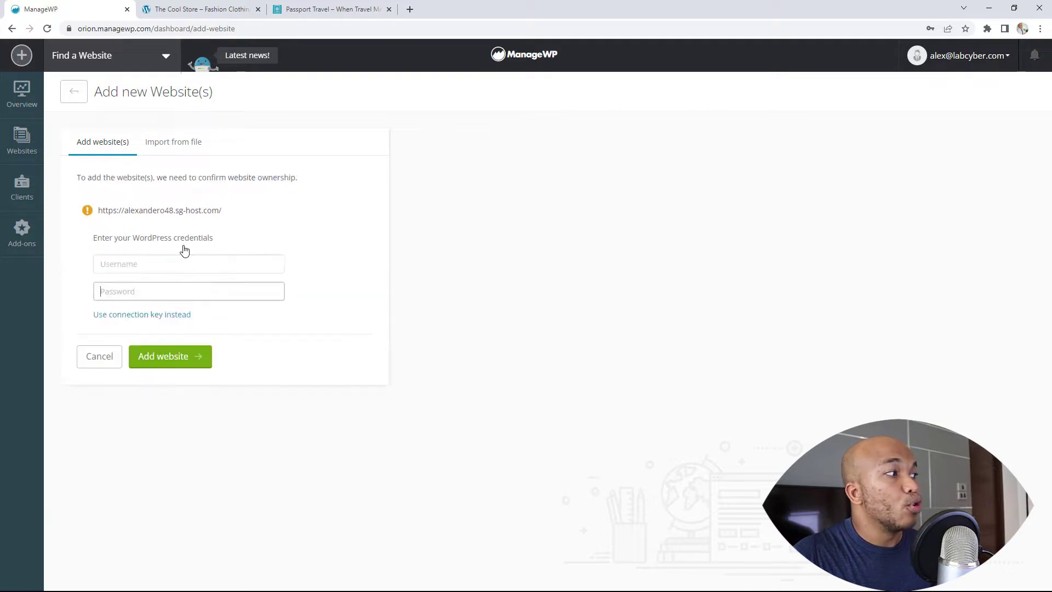
# Enter the WordPress admin username and password, then copy the username
pyautogui.click(143, 262)
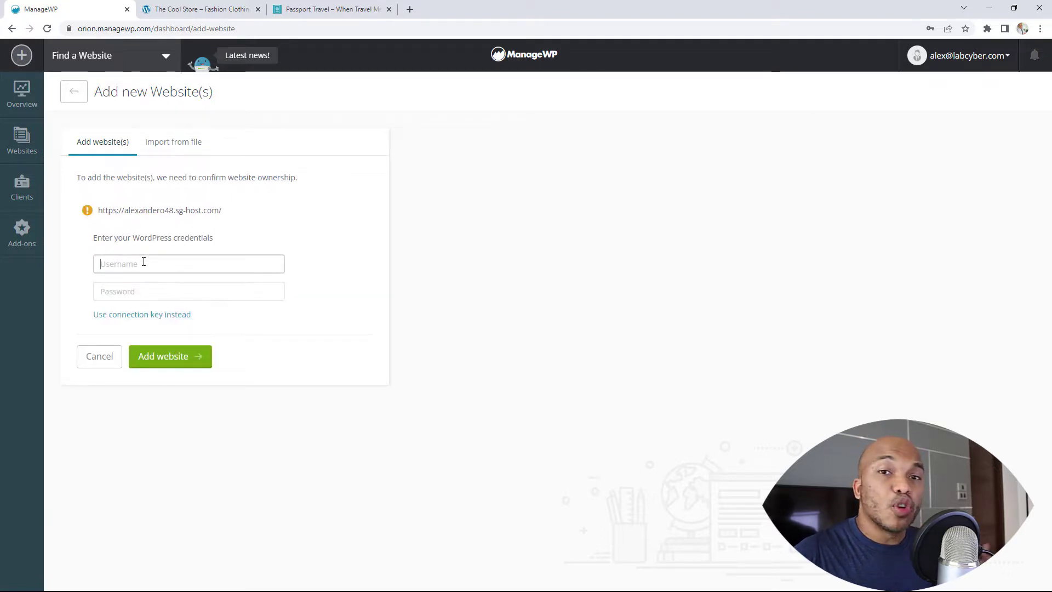
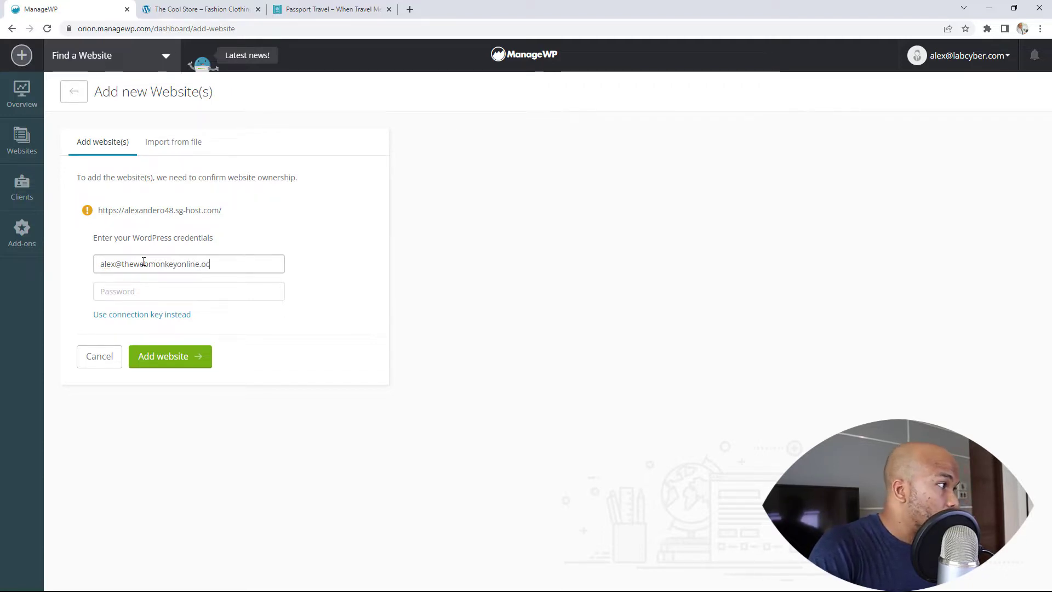
pyautogui.press('Tab')
pyautogui.write('*')
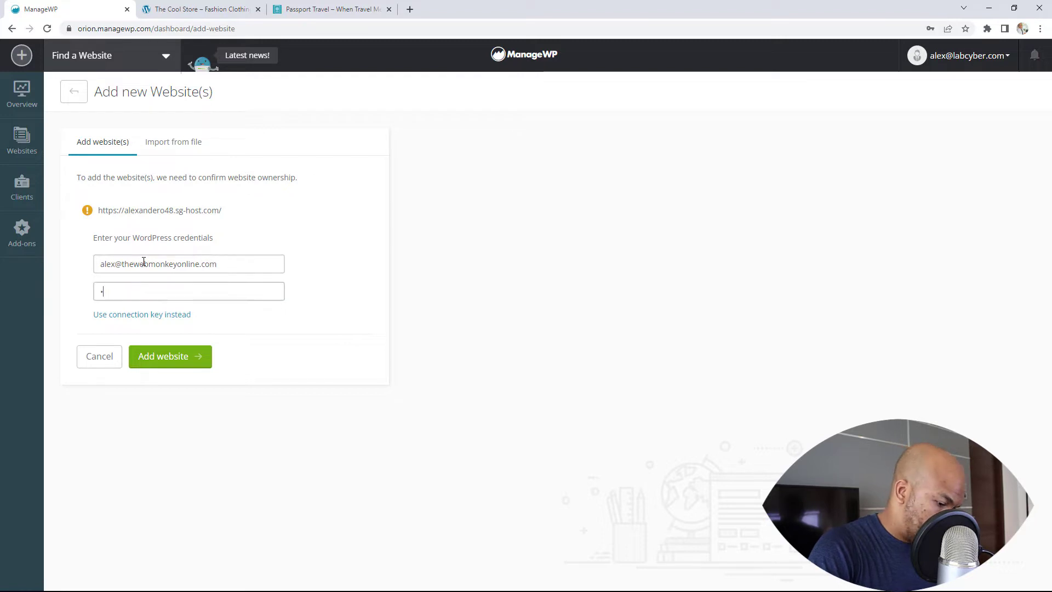
pyautogui.write('********')
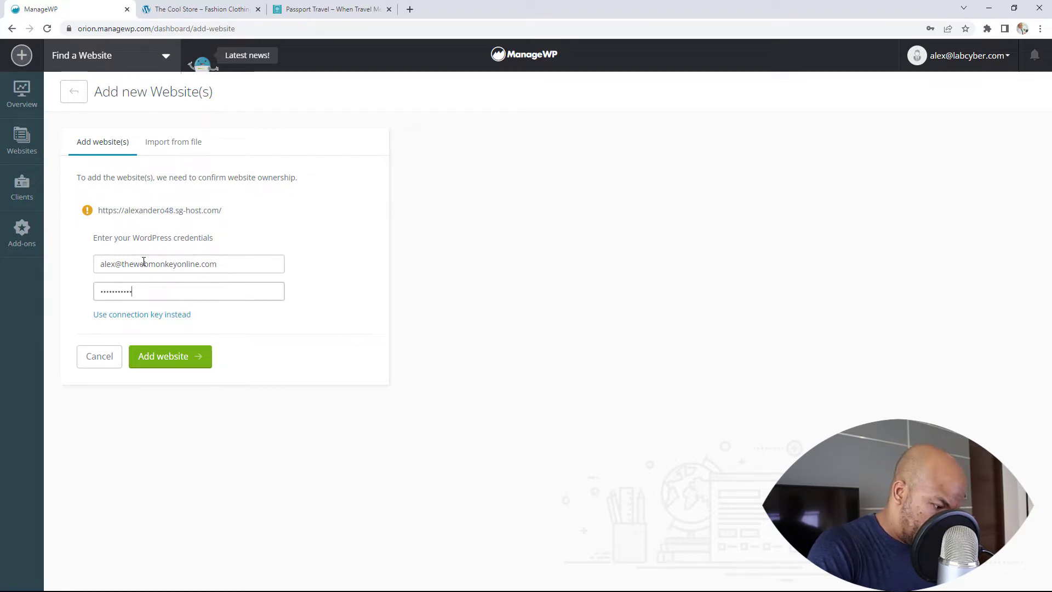
pyautogui.tripleClick(143, 264)
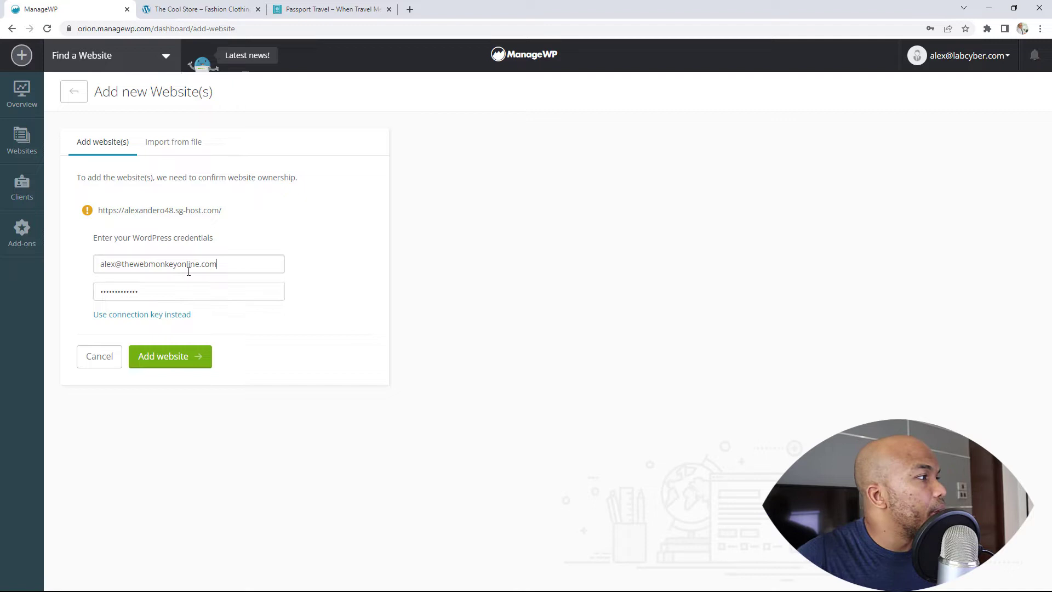
pyautogui.rightClick(142, 268)
pyautogui.click(168, 306)
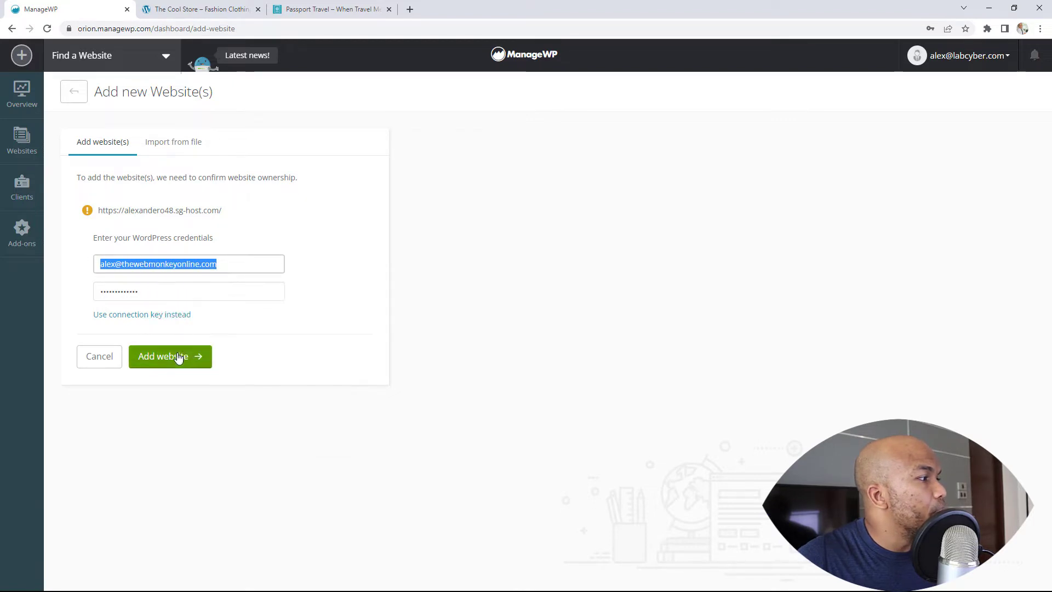
# Submit the credentials and dismiss Chrome's save-password prompt until alexandero48.sg-host.com is added
pyautogui.click(167, 360)
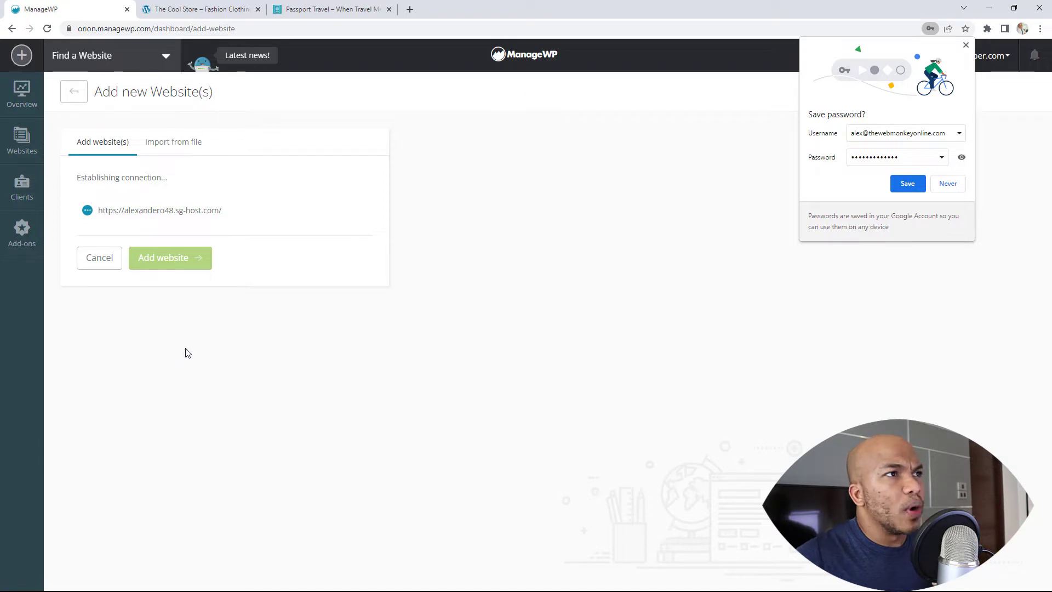
pyautogui.click(966, 45)
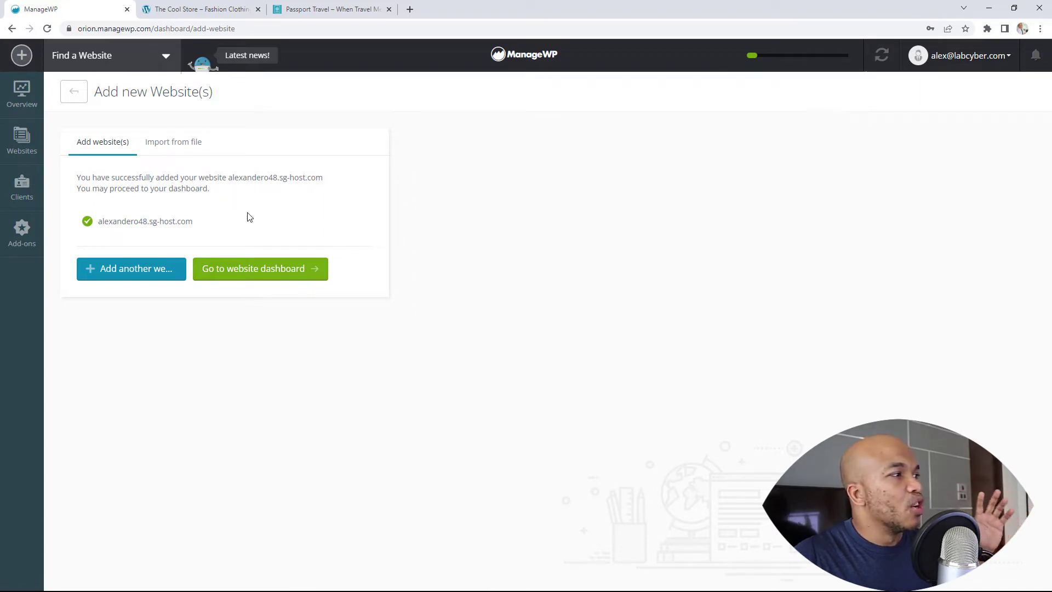
# Add the Passport Travel site alexandero36.sg-host.com by pasting its URL and submitting credentials
pyautogui.click(145, 273)
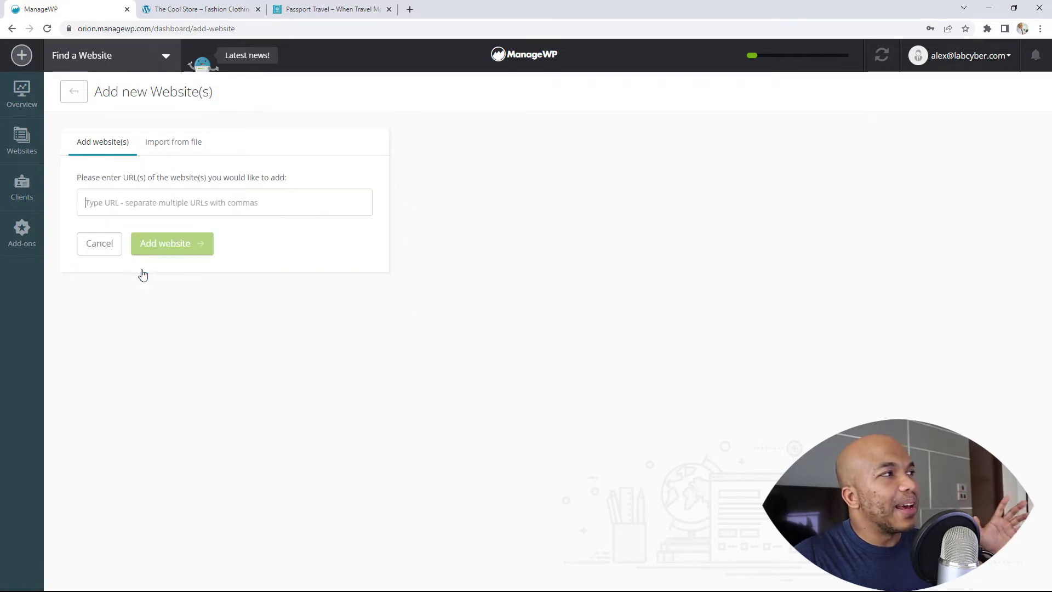
pyautogui.click(337, 7)
pyautogui.click(186, 29)
pyautogui.rightClick(186, 28)
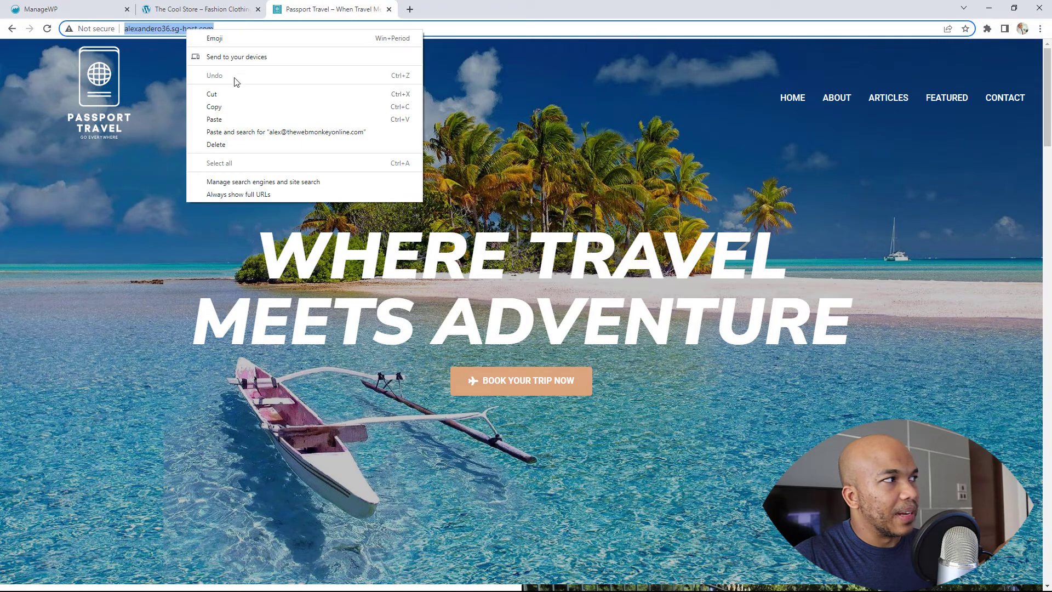
pyautogui.click(228, 107)
pyautogui.click(41, 9)
pyautogui.rightClick(154, 208)
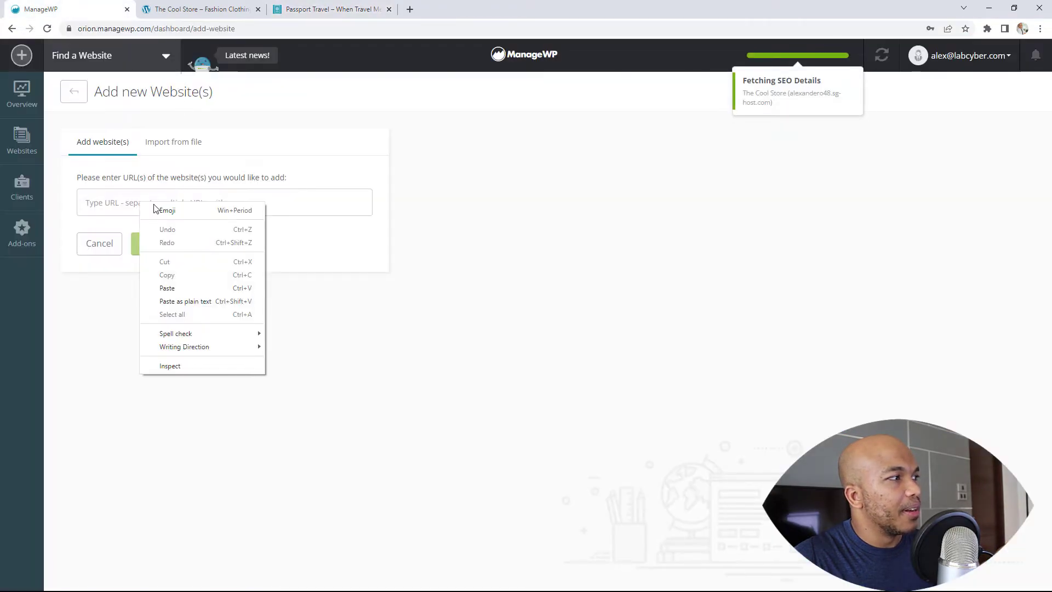
pyautogui.click(177, 288)
pyautogui.click(153, 242)
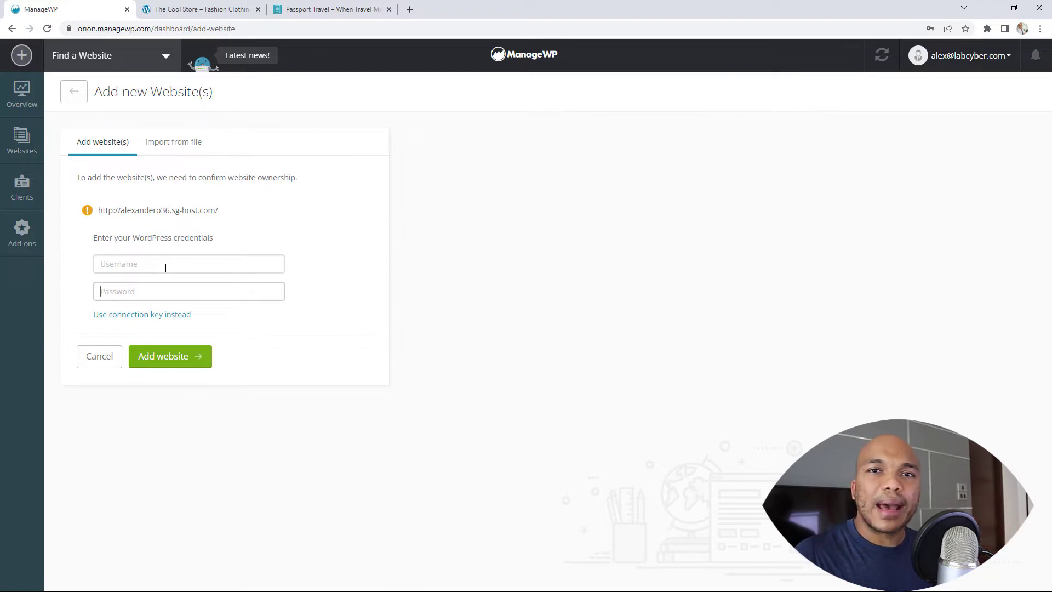
pyautogui.click(162, 356)
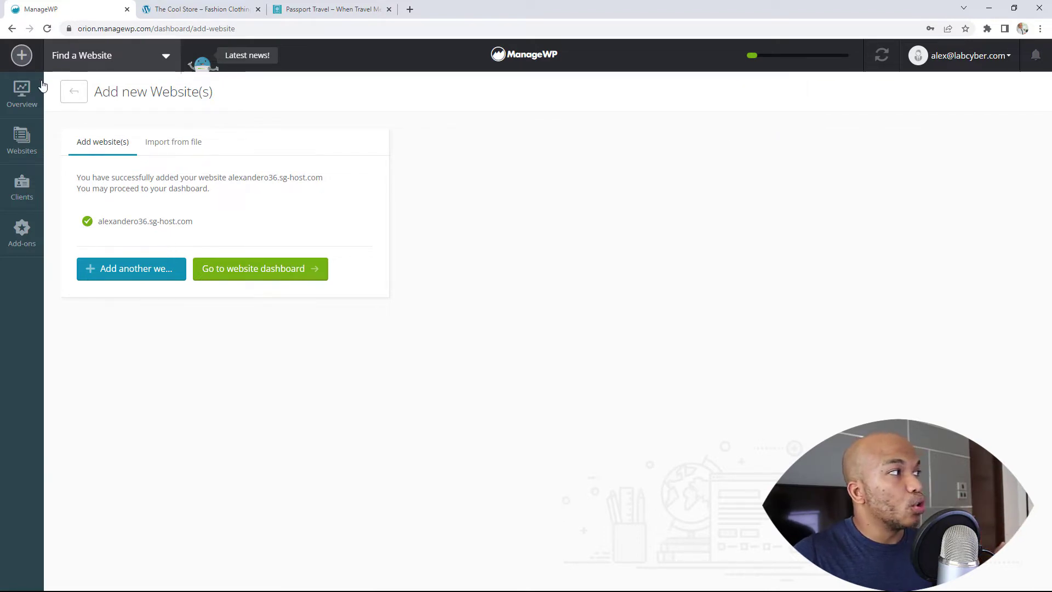
# Open the all-sites Overview and switch the Updates panel to the 5 pending theme updates
pyautogui.click(21, 93)
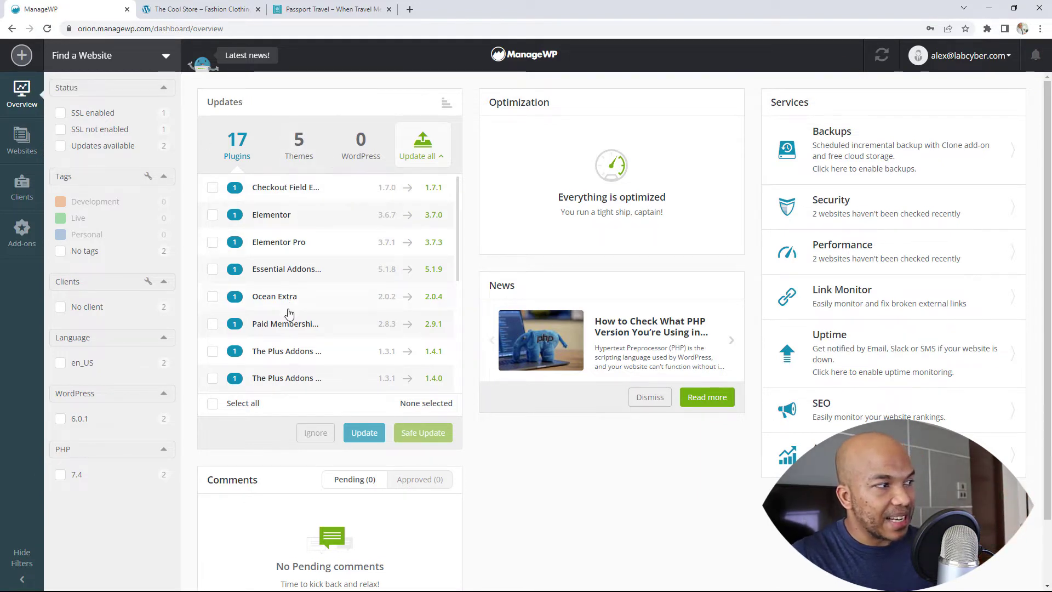
pyautogui.click(299, 145)
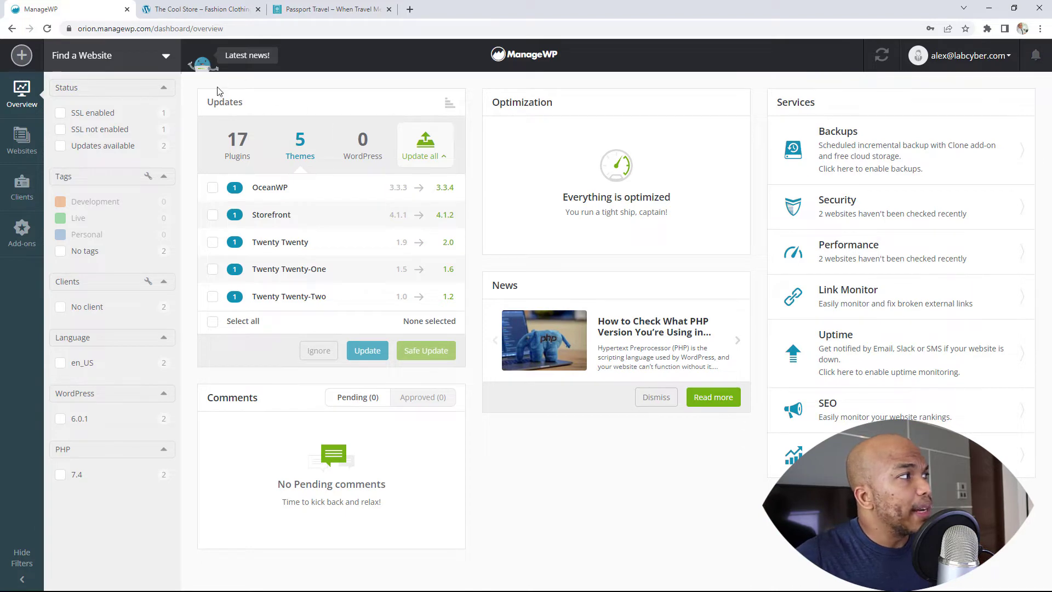
pyautogui.moveTo(151, 65)
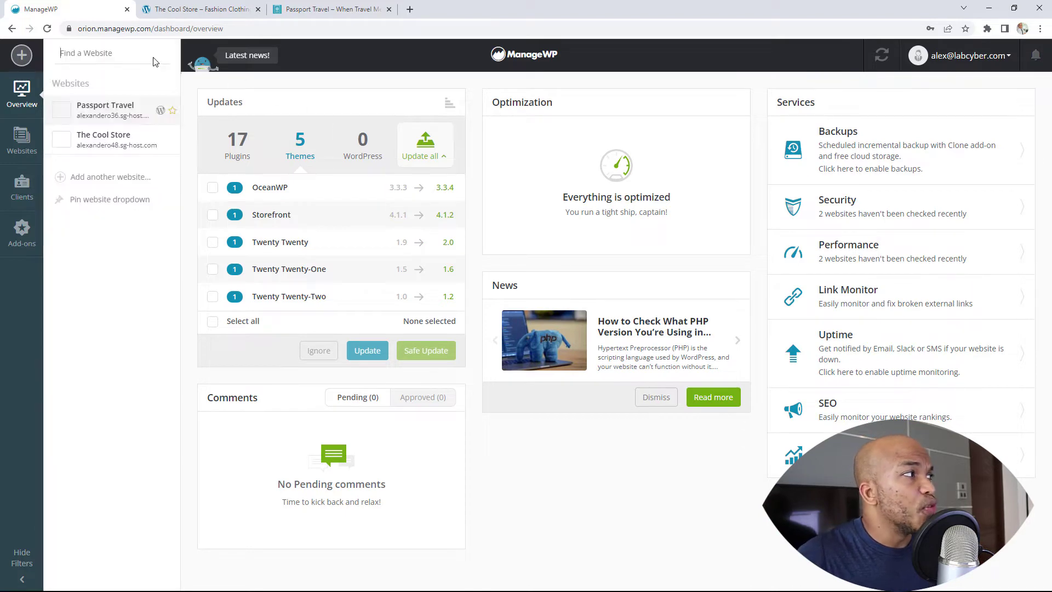
# Open the Passport Travel dashboard and tick the Elementor plugin update
pyautogui.click(112, 116)
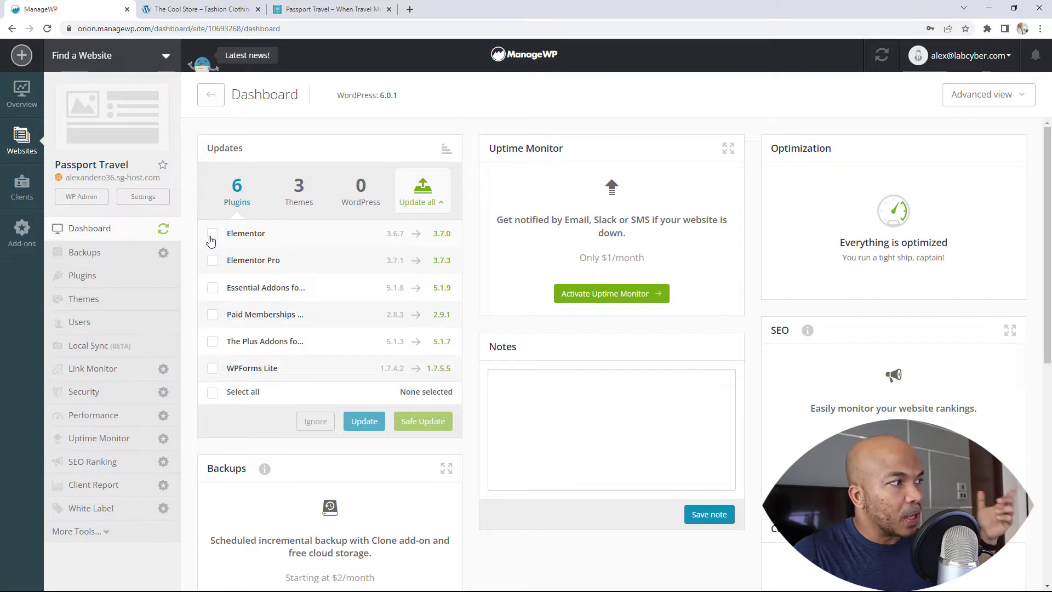
pyautogui.click(213, 234)
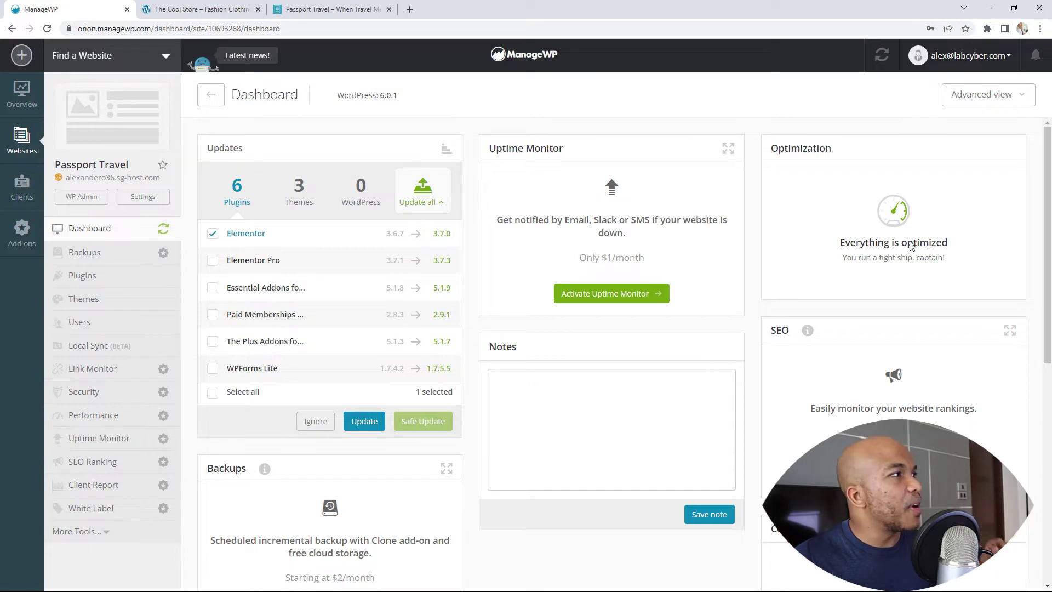
# Switch to The Cool Store's dashboard and scroll through its updates, backups and analytics panels
pyautogui.click(95, 67)
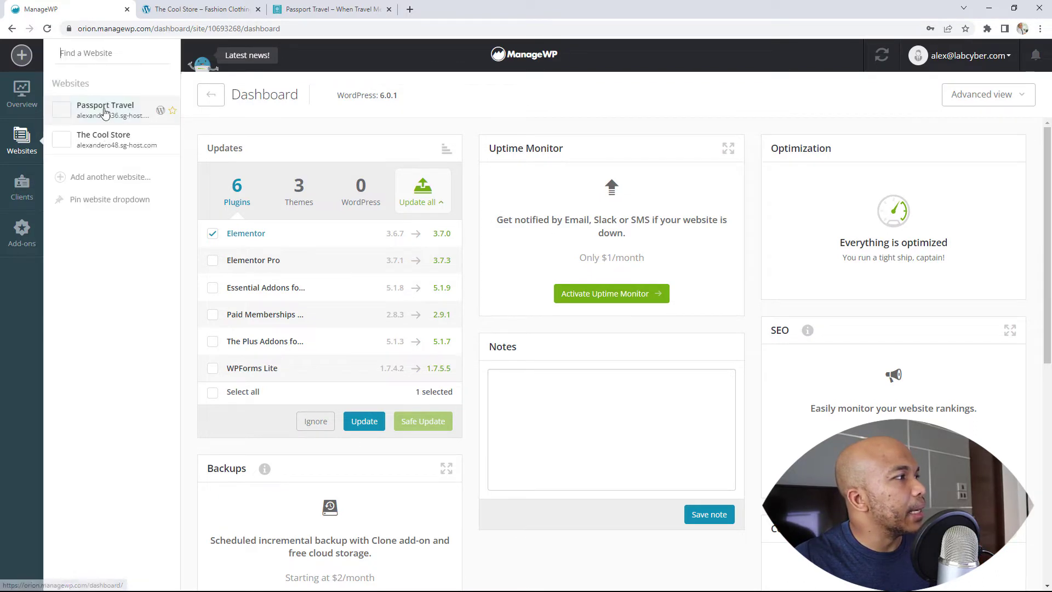
pyautogui.click(103, 140)
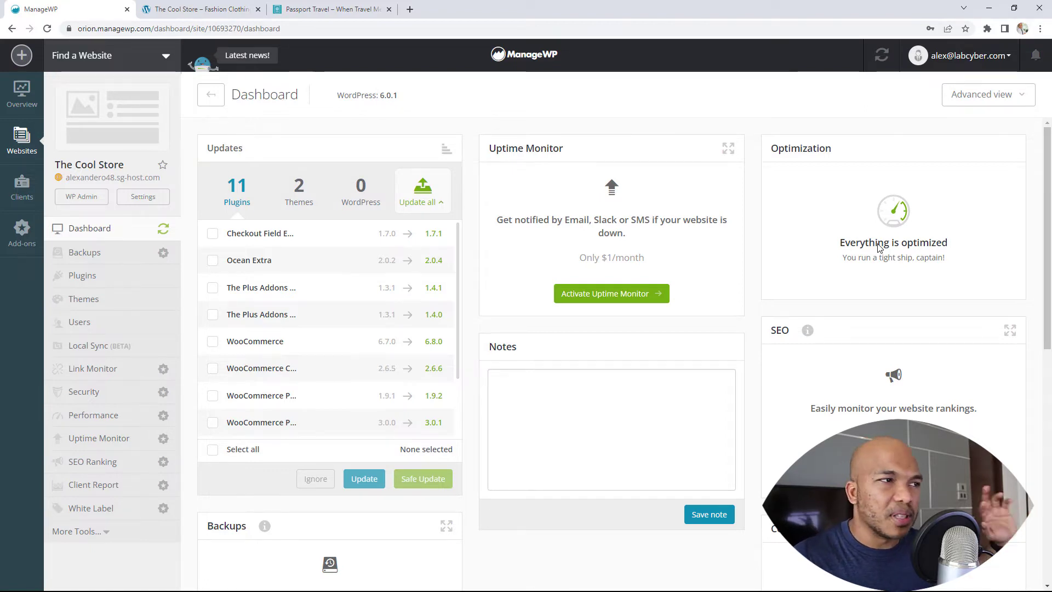
pyautogui.scroll(-1, 904, 293)
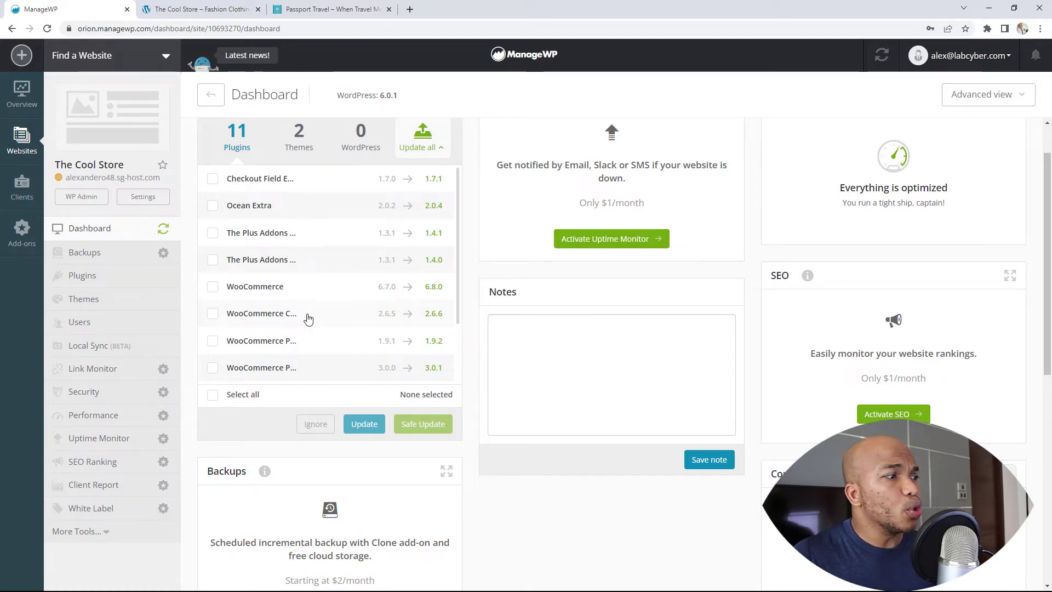
pyautogui.scroll(-2, 307, 320)
pyautogui.scroll(-3, 345, 458)
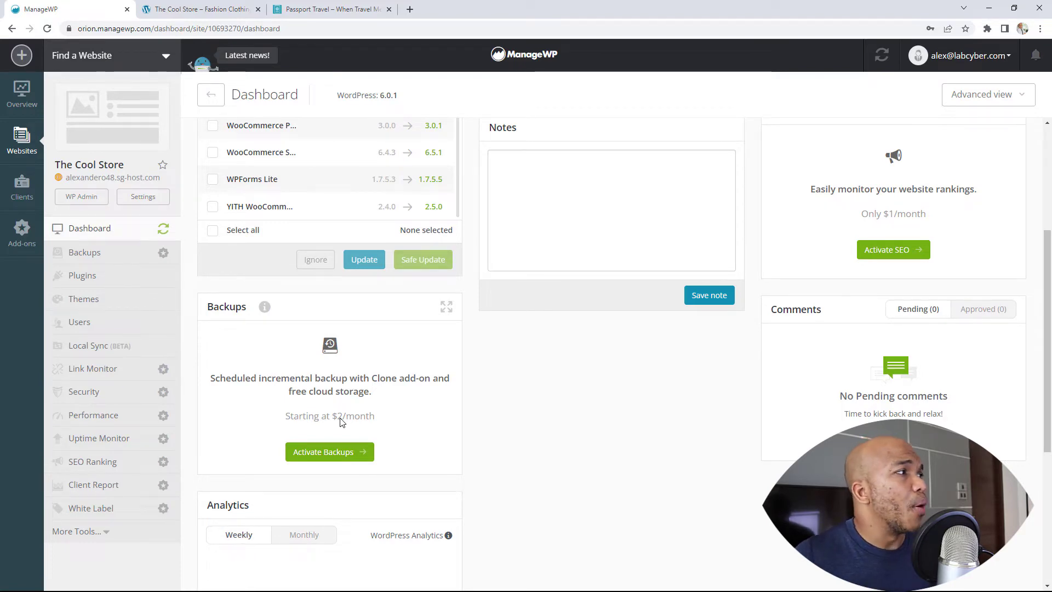
pyautogui.scroll(3, 225, 256)
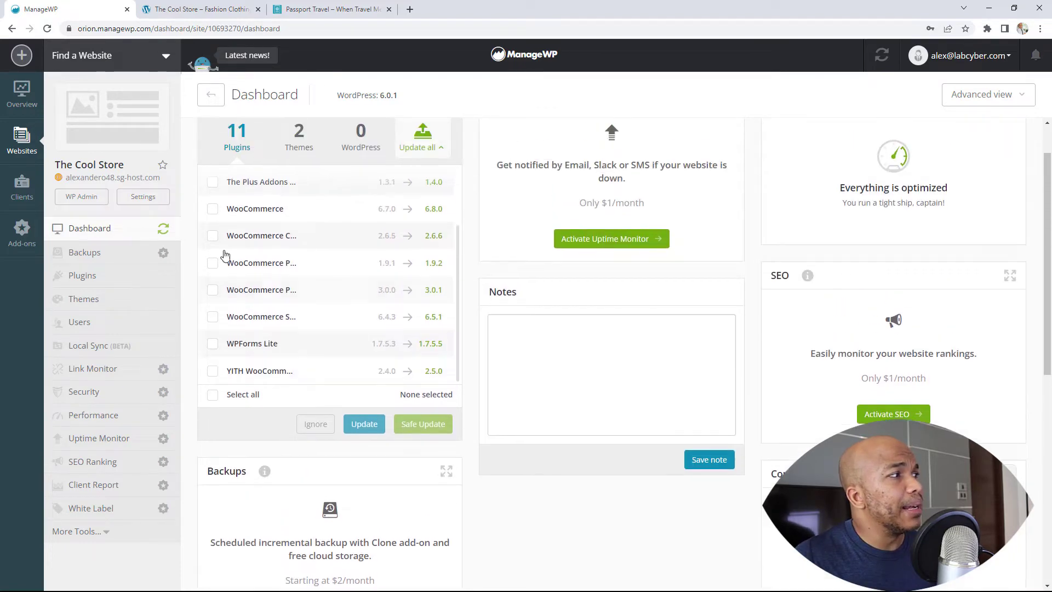
# Browse The Cool Store's plugins, filtering by Inactive and then by Updates
pyautogui.click(83, 275)
pyautogui.scroll(-5, 388, 235)
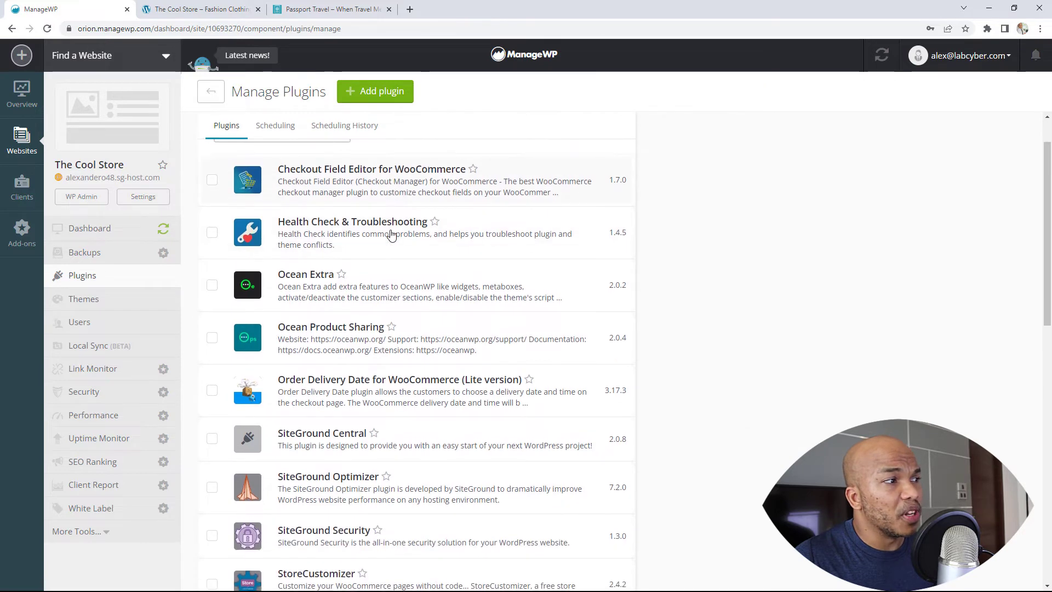
pyautogui.scroll(5, 392, 235)
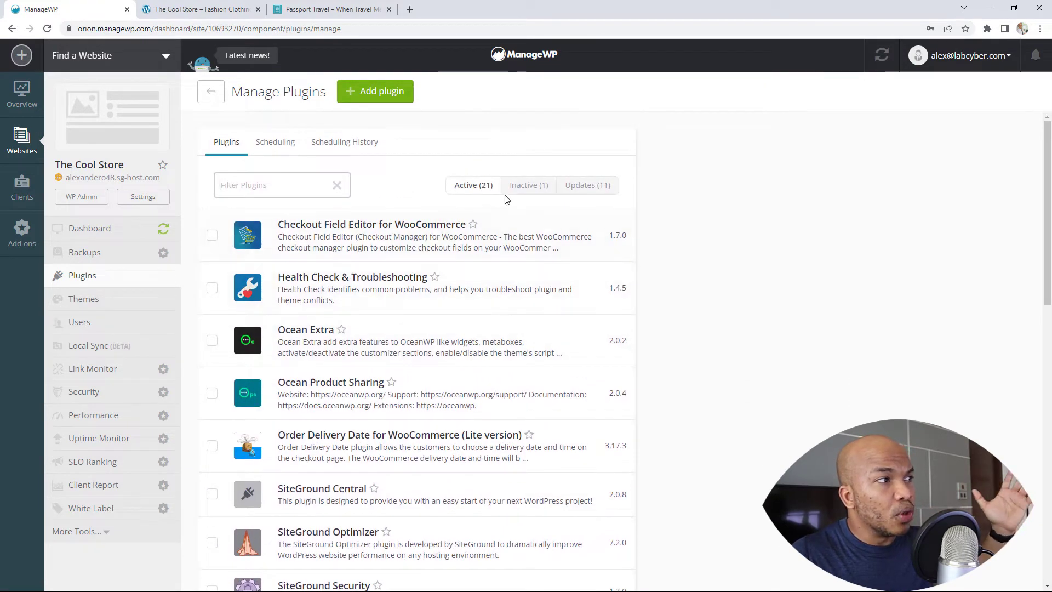
pyautogui.click(513, 185)
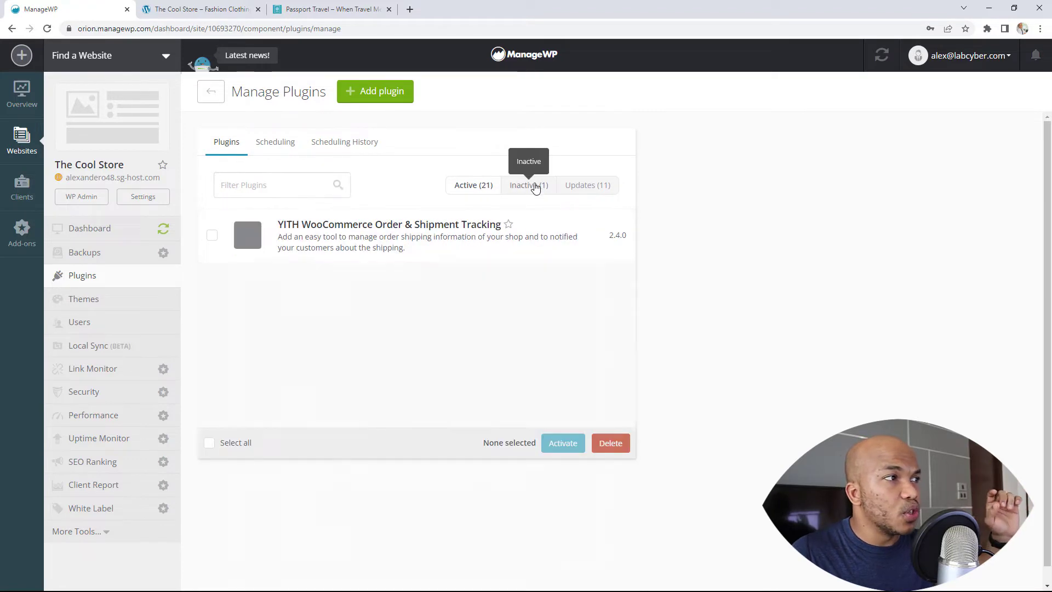
pyautogui.click(593, 188)
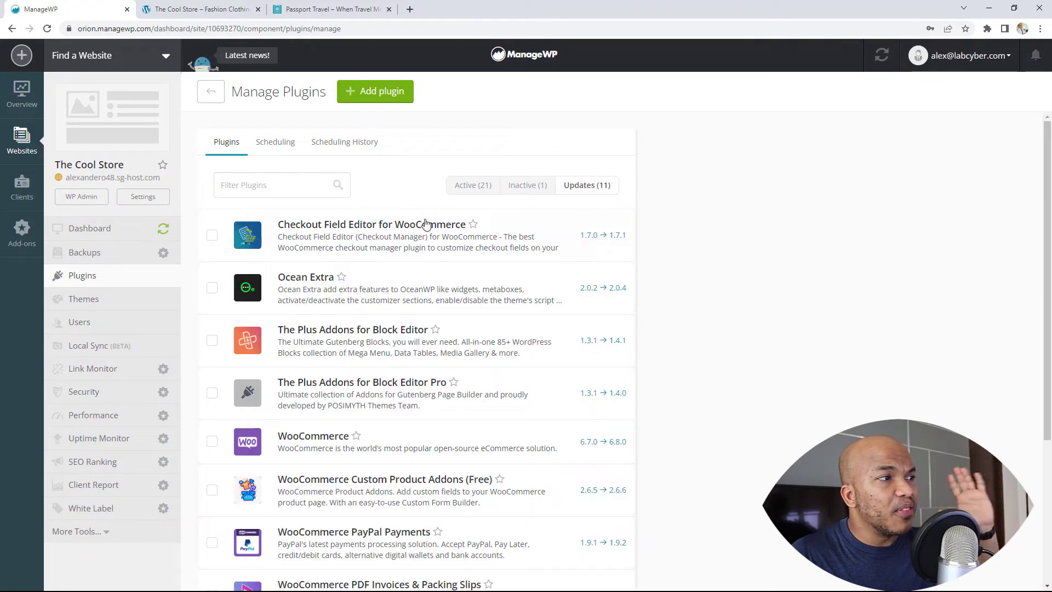
pyautogui.scroll(-2, 419, 231)
pyautogui.scroll(-2, 420, 235)
pyautogui.scroll(-1, 420, 235)
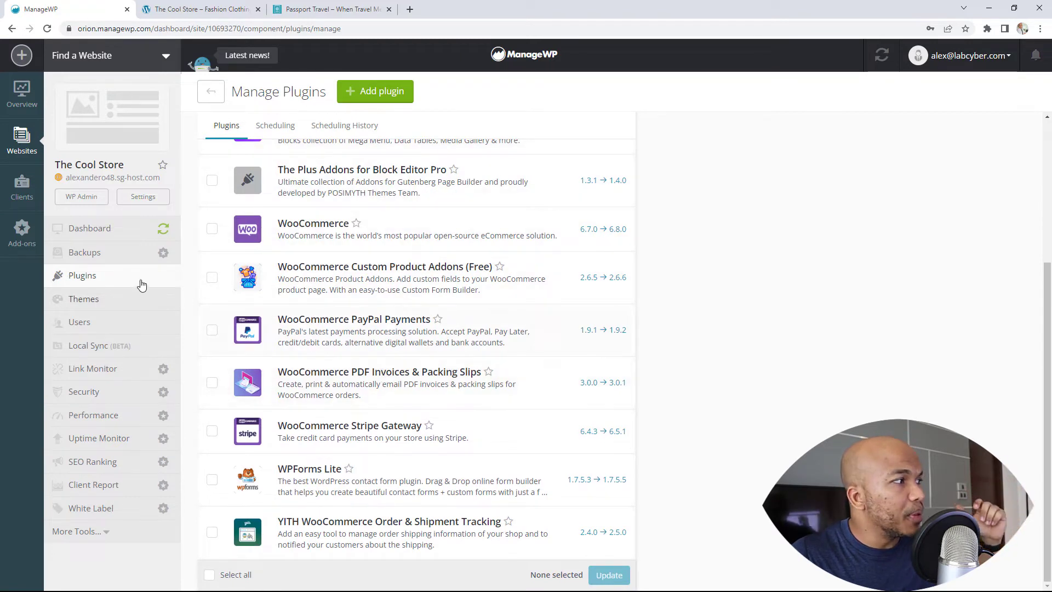
# View the site's Themes and Users pages, ending on Link Monitor
pyautogui.click(101, 299)
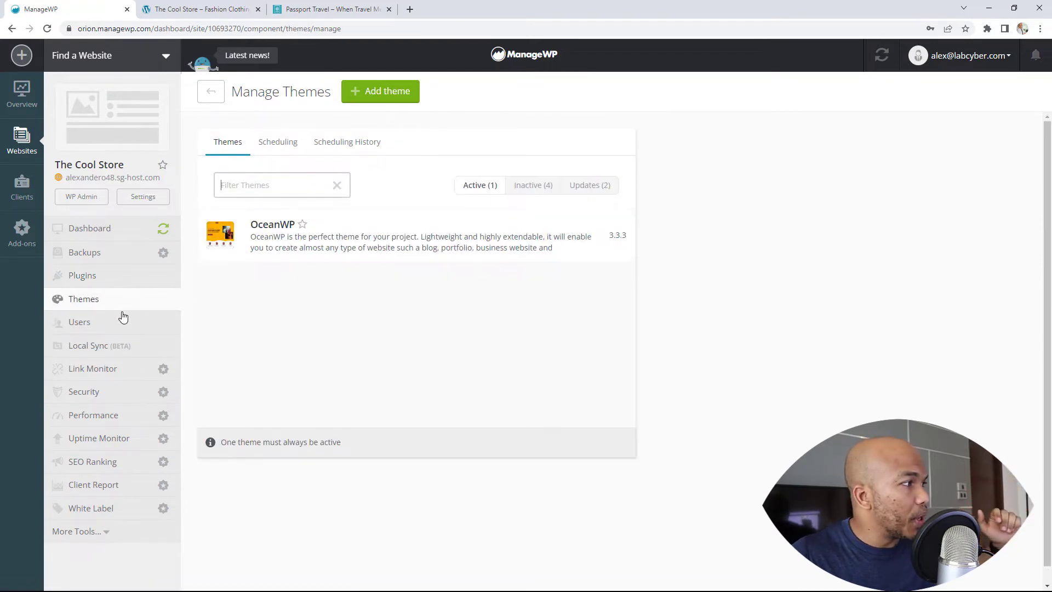
pyautogui.click(106, 323)
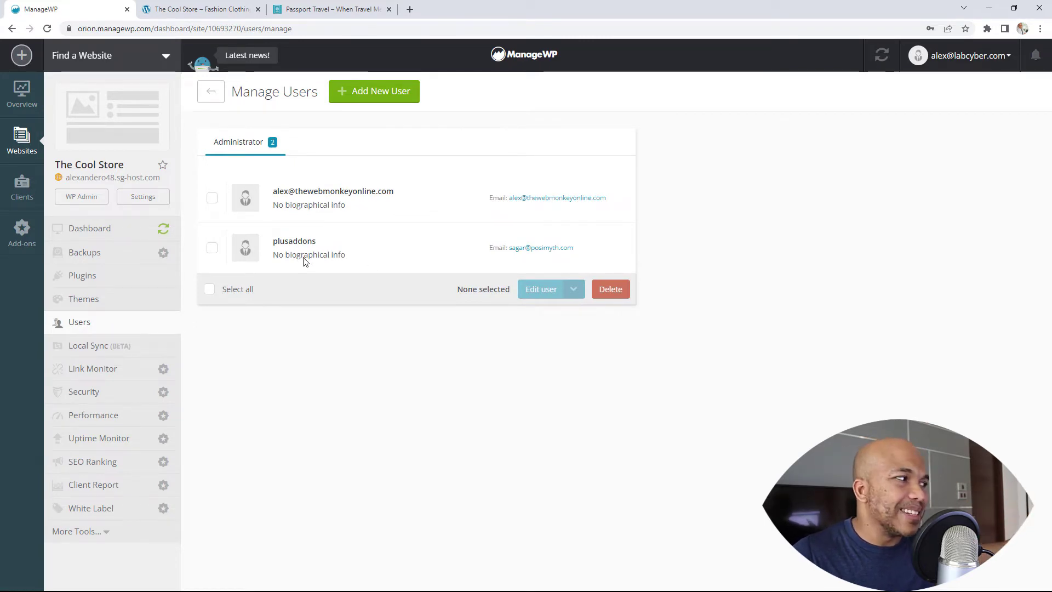
pyautogui.click(118, 372)
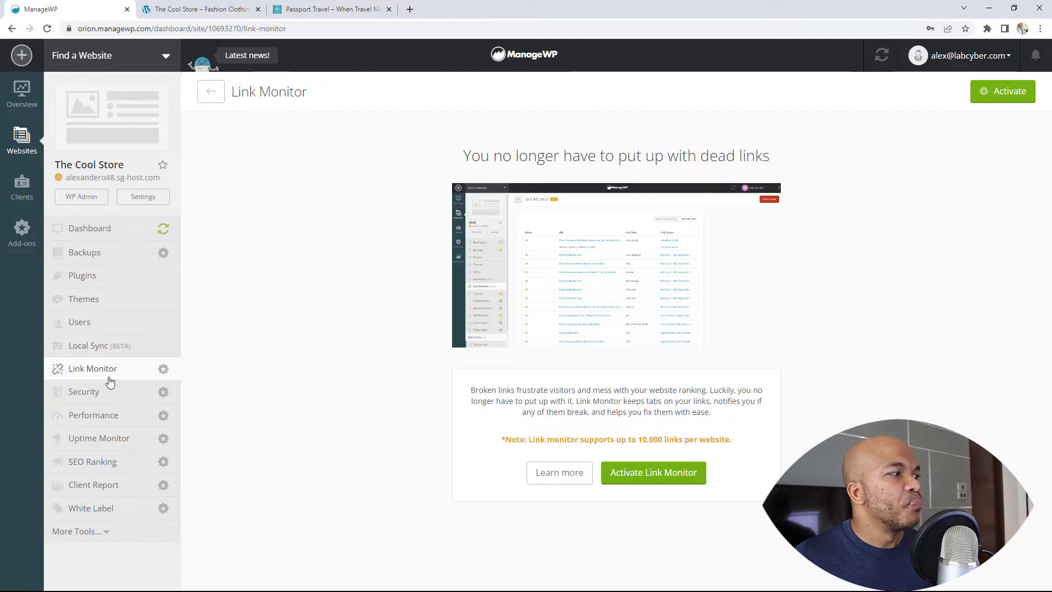
# Activate the free Security Check tier for The Cool Store and start a scan of alexandero48.sg-host.com
pyautogui.click(84, 392)
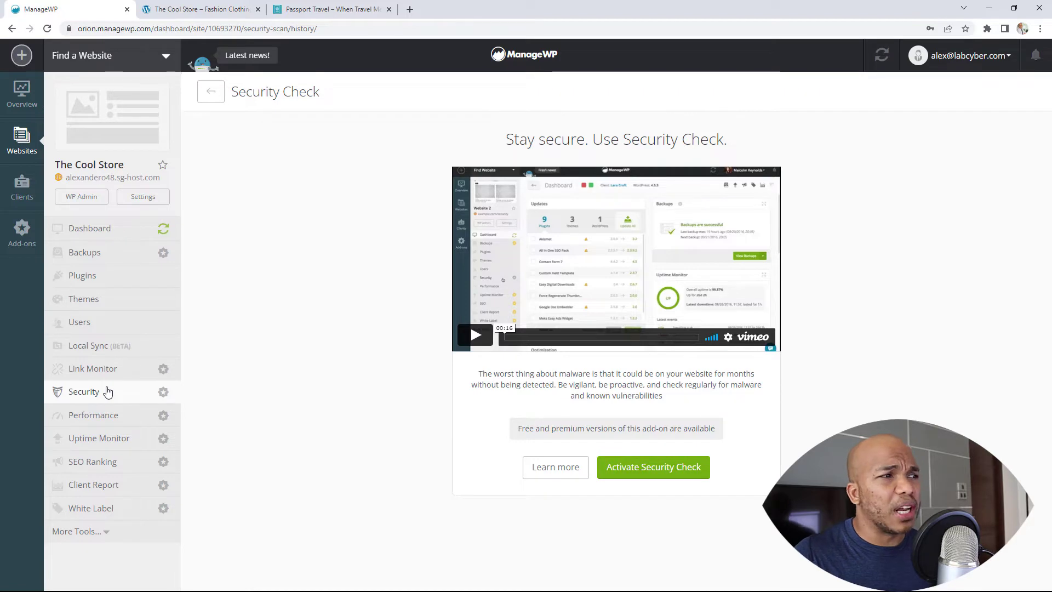
pyautogui.click(648, 471)
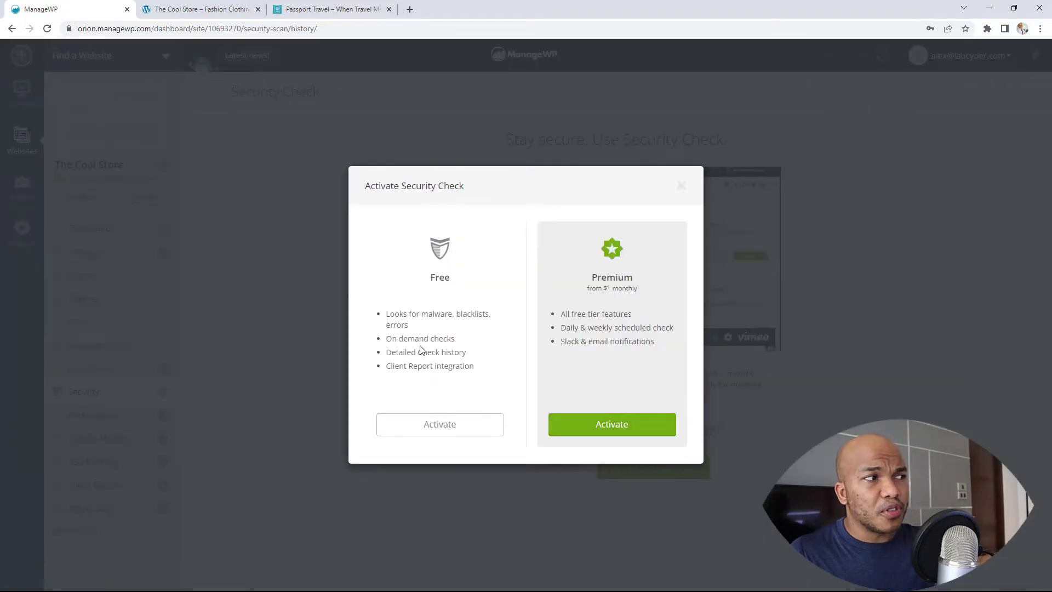
pyautogui.click(465, 433)
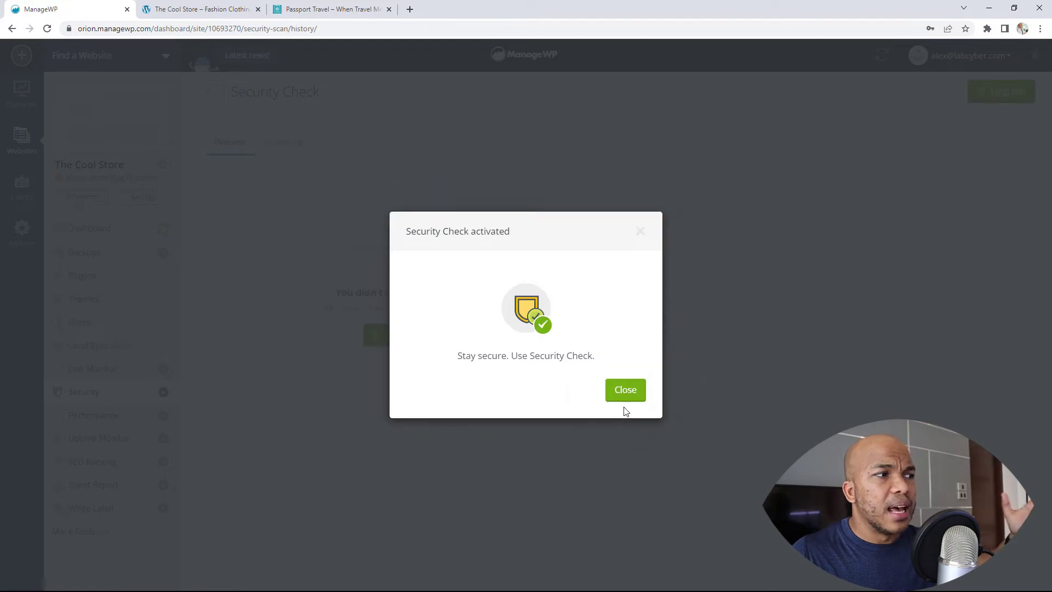
pyautogui.click(623, 395)
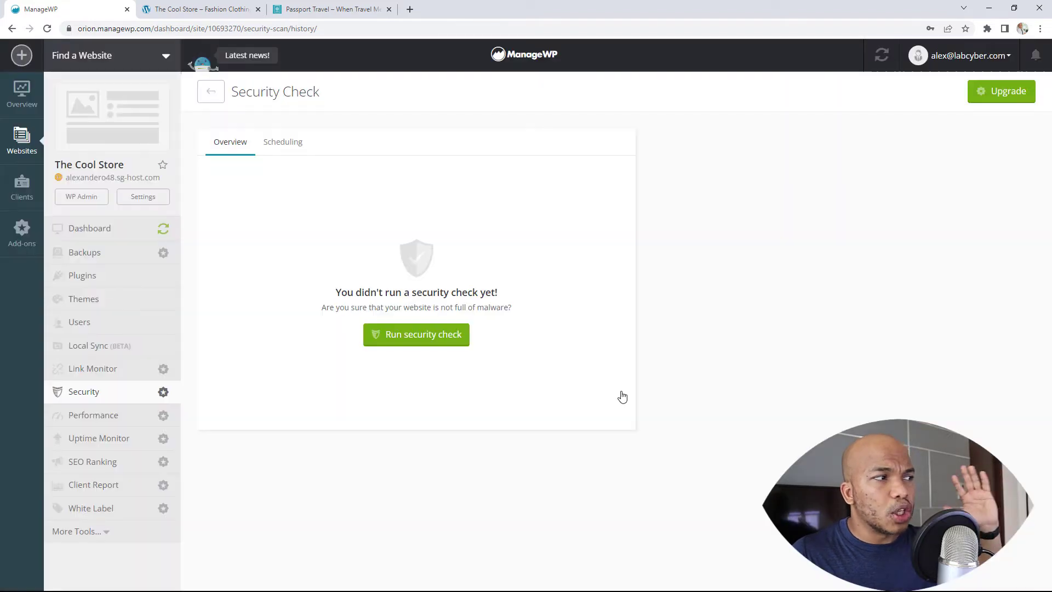
pyautogui.click(452, 347)
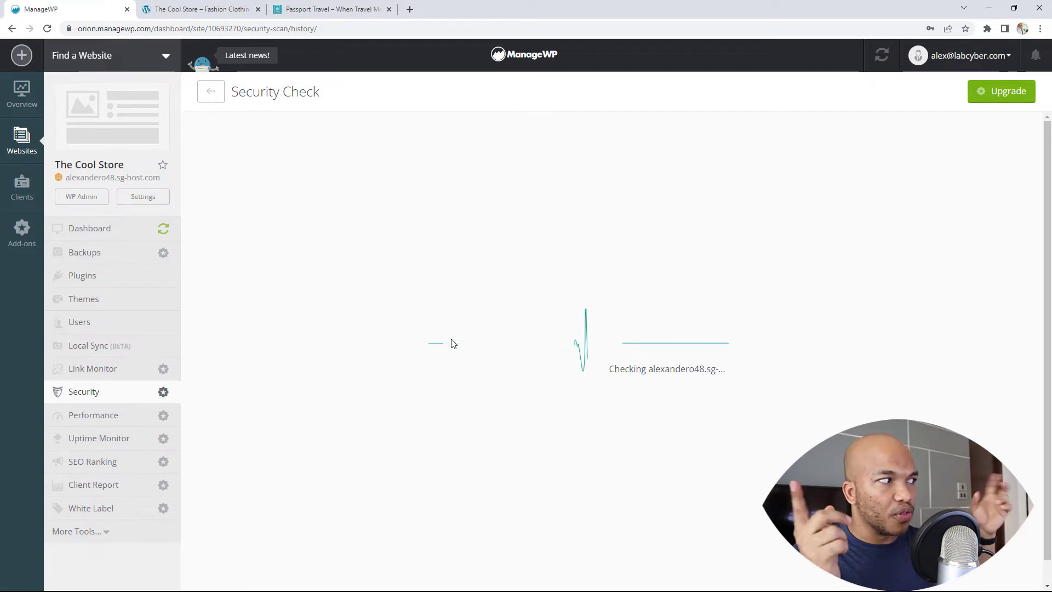
# Activate the free Performance Check tier for The Cool Store
pyautogui.click(114, 422)
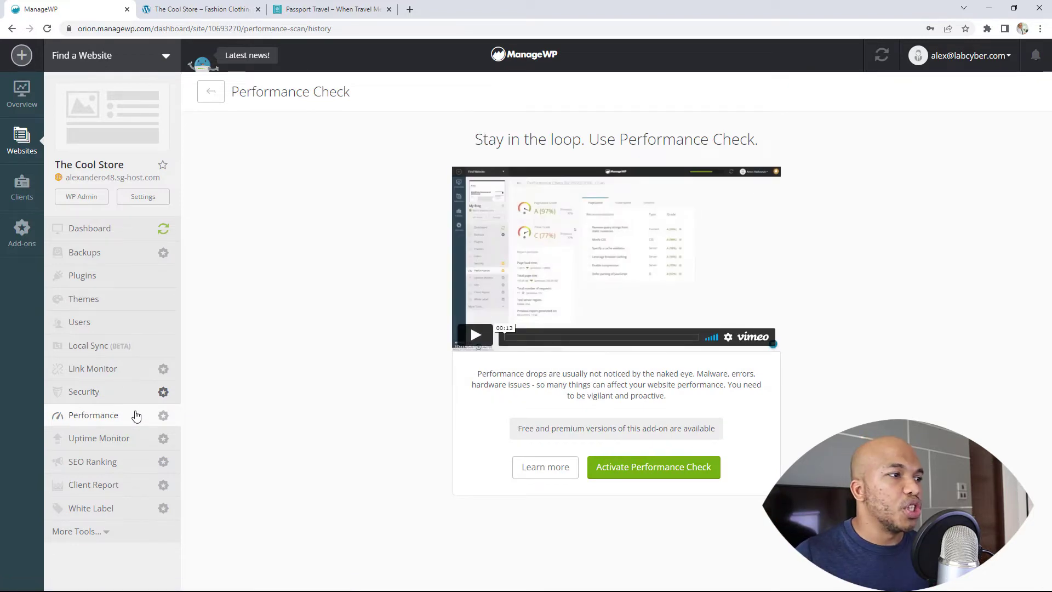
pyautogui.click(627, 477)
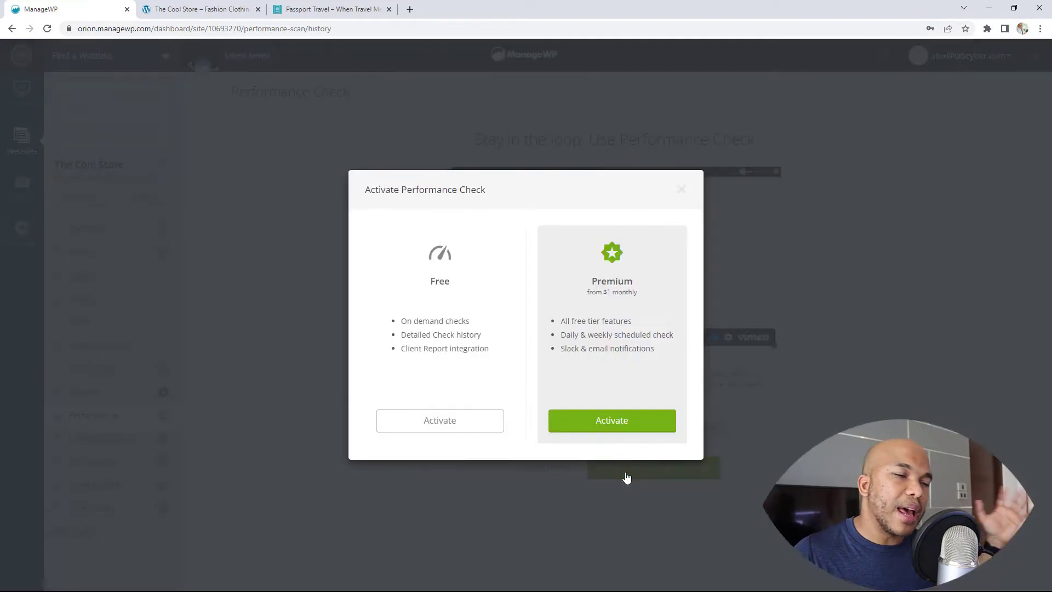
pyautogui.click(476, 428)
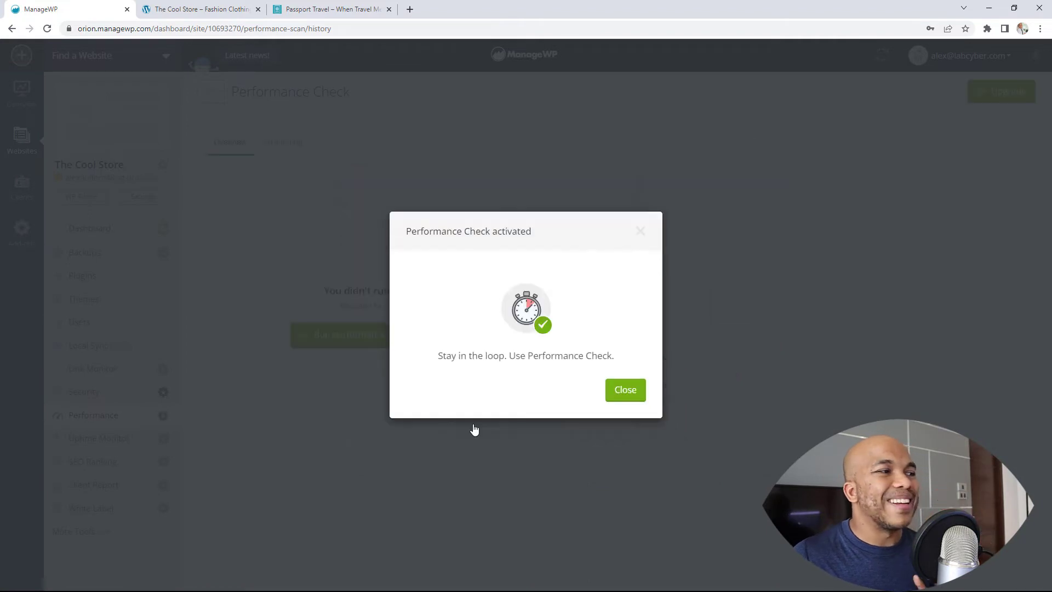
pyautogui.click(630, 394)
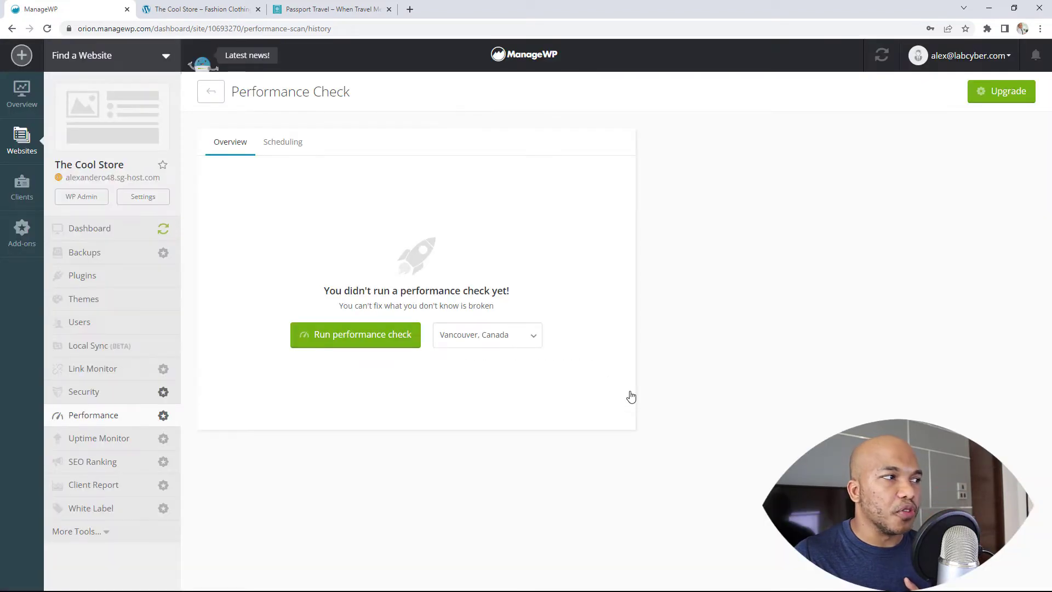
# Run a performance check from the Mumbai, India test location
pyautogui.click(521, 343)
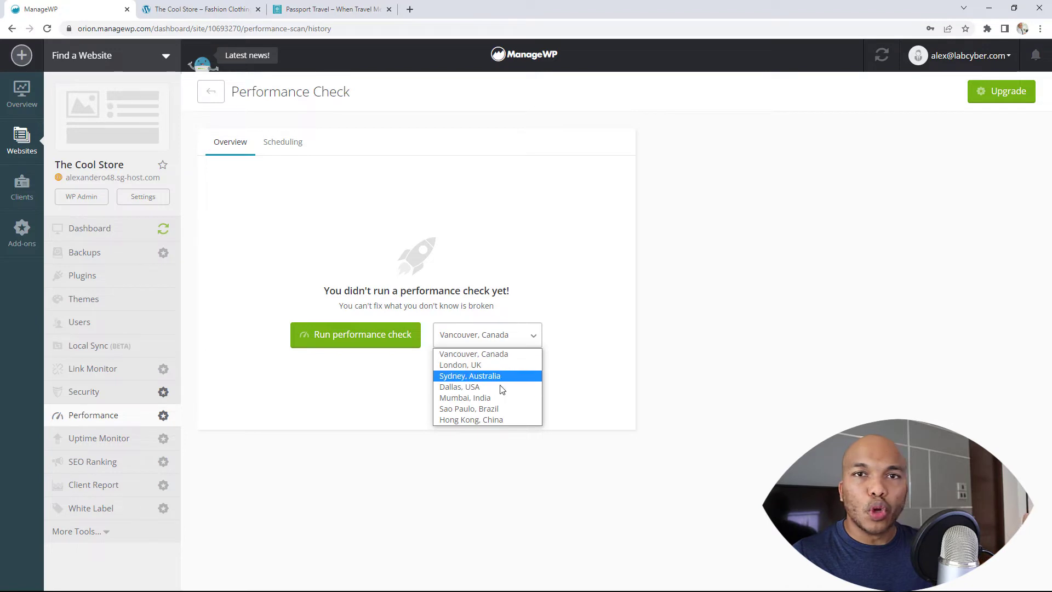
pyautogui.click(82, 396)
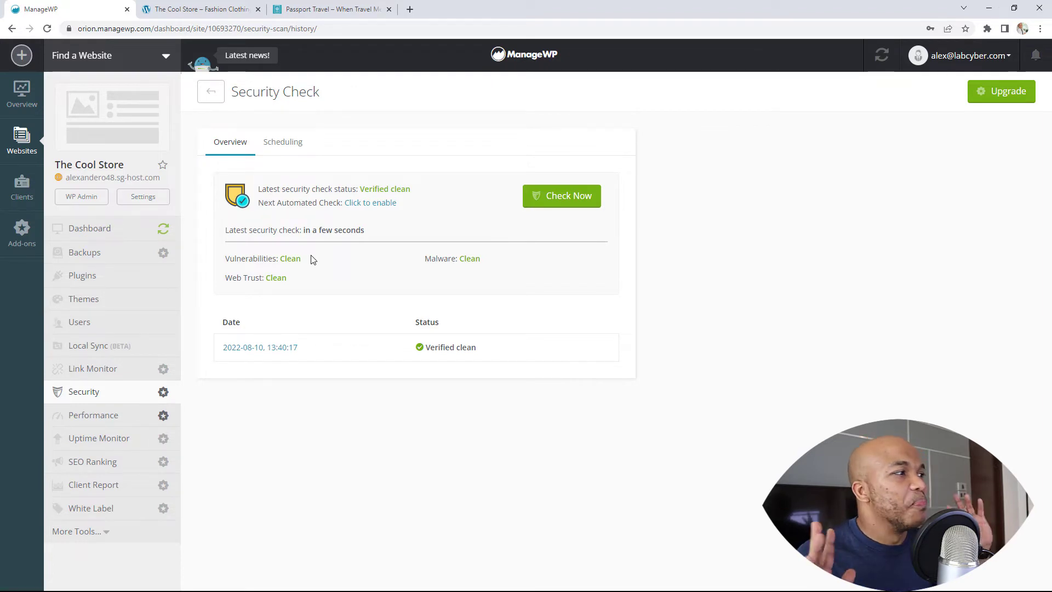
pyautogui.click(92, 418)
pyautogui.click(509, 341)
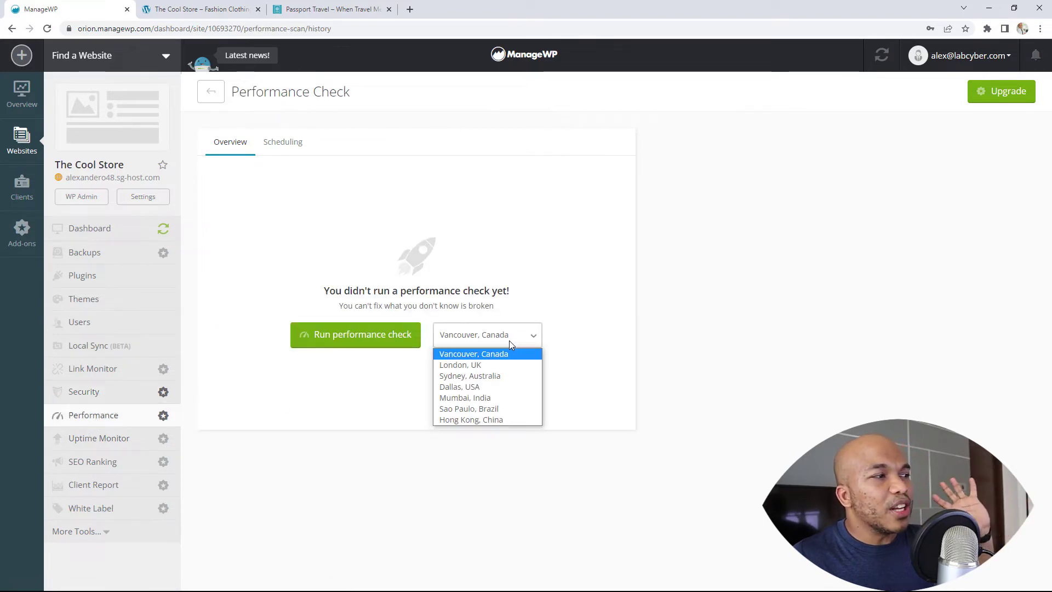
pyautogui.click(489, 402)
pyautogui.click(392, 341)
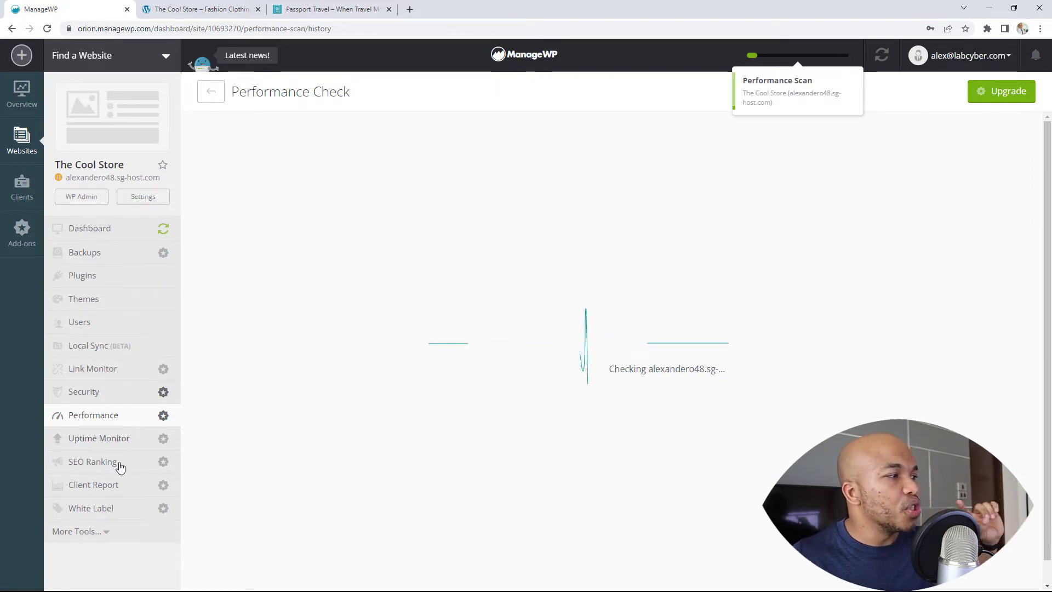
# Activate the free Client Reports tier, check on Performance, then return to the empty reports list
pyautogui.click(114, 486)
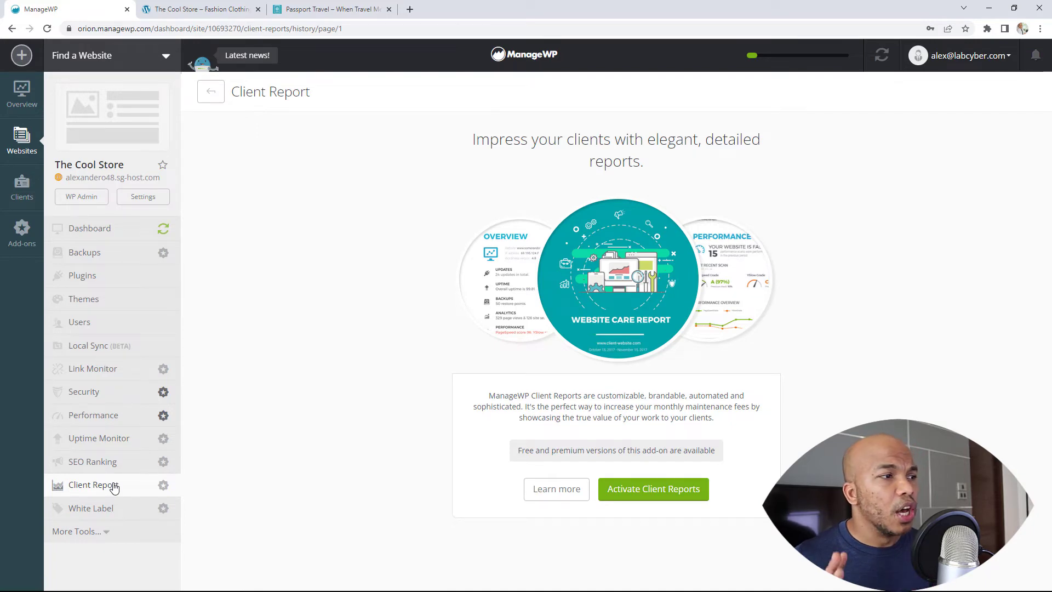
pyautogui.click(646, 492)
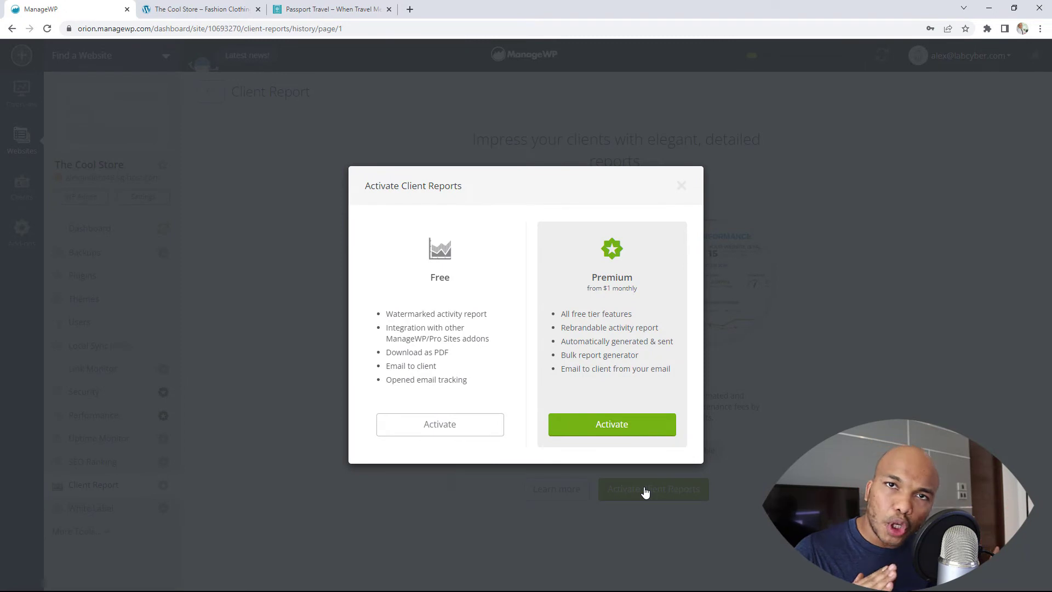
pyautogui.click(468, 429)
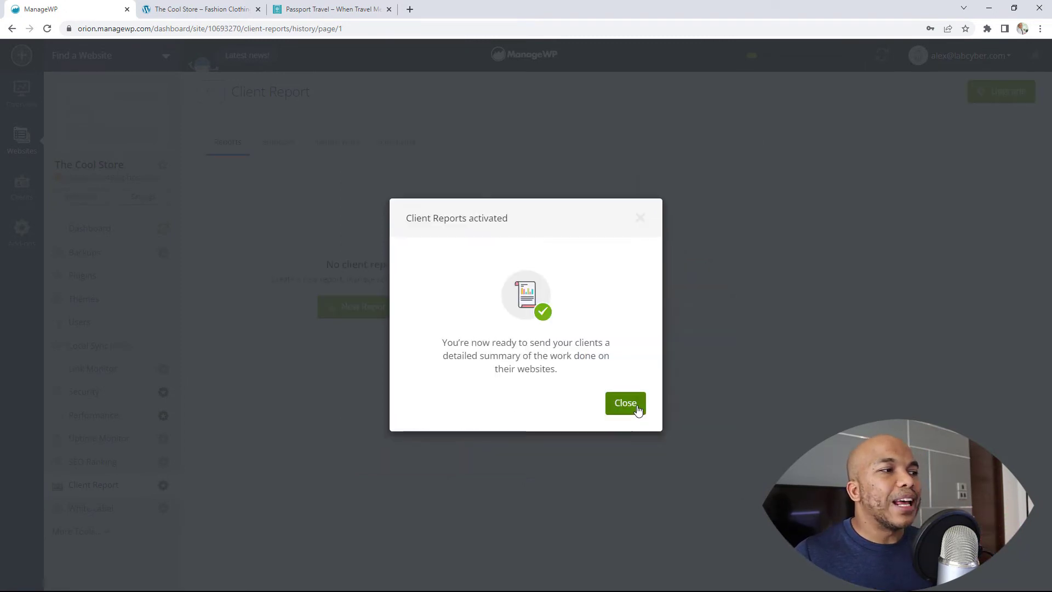
pyautogui.click(638, 406)
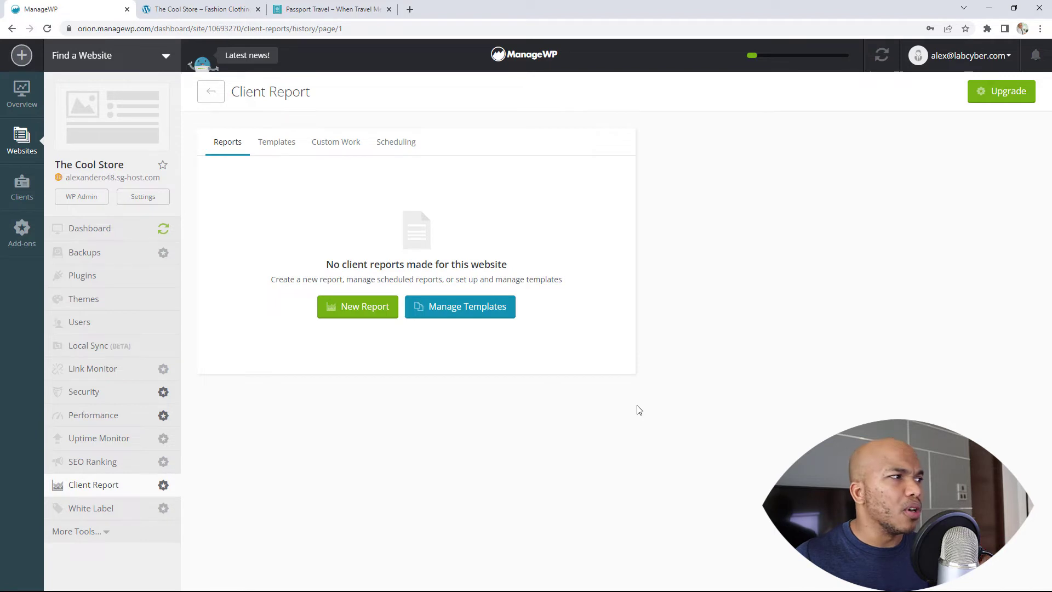
pyautogui.click(105, 416)
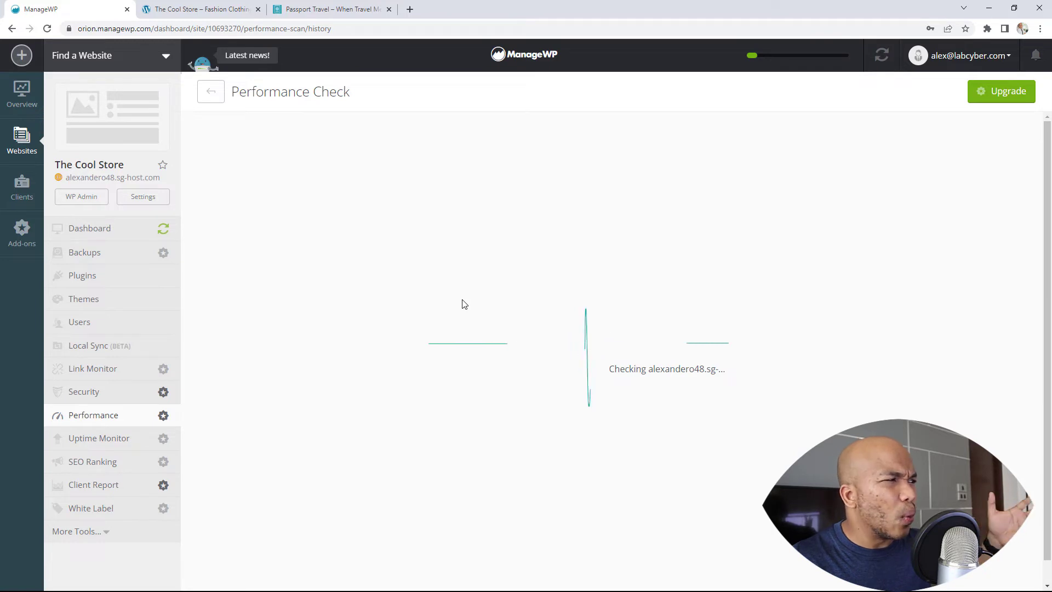
pyautogui.click(122, 491)
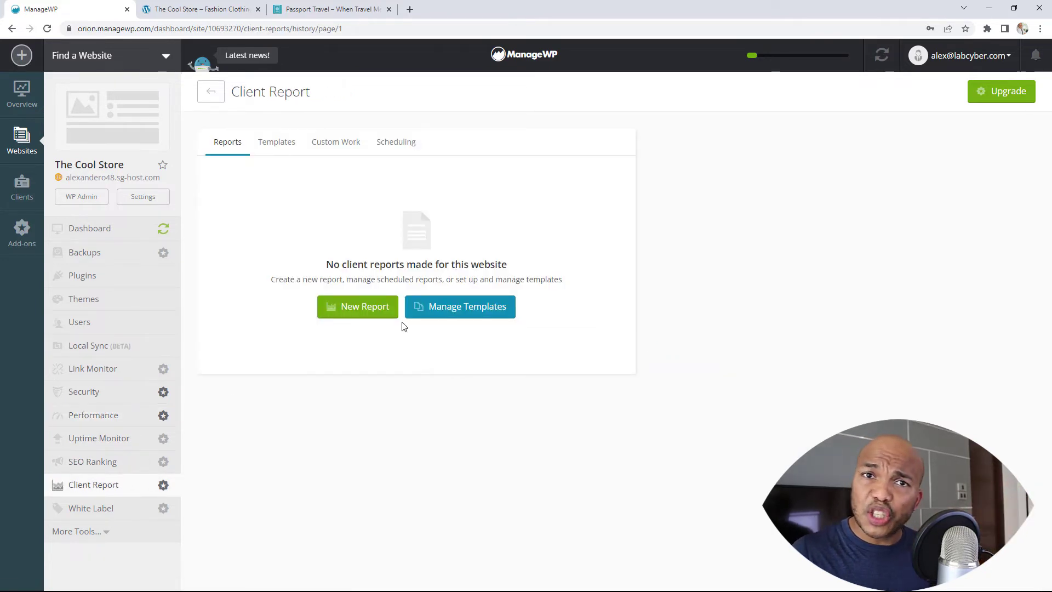
# Create a default client report and preview the three-page Website Care Report PDF
pyautogui.click(363, 306)
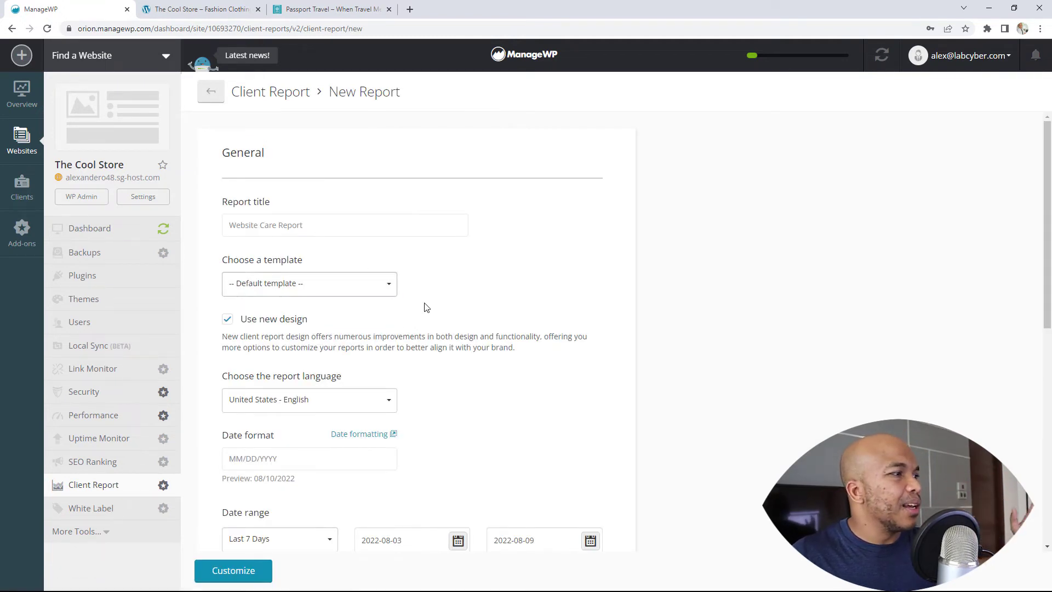
pyautogui.scroll(-3, 425, 305)
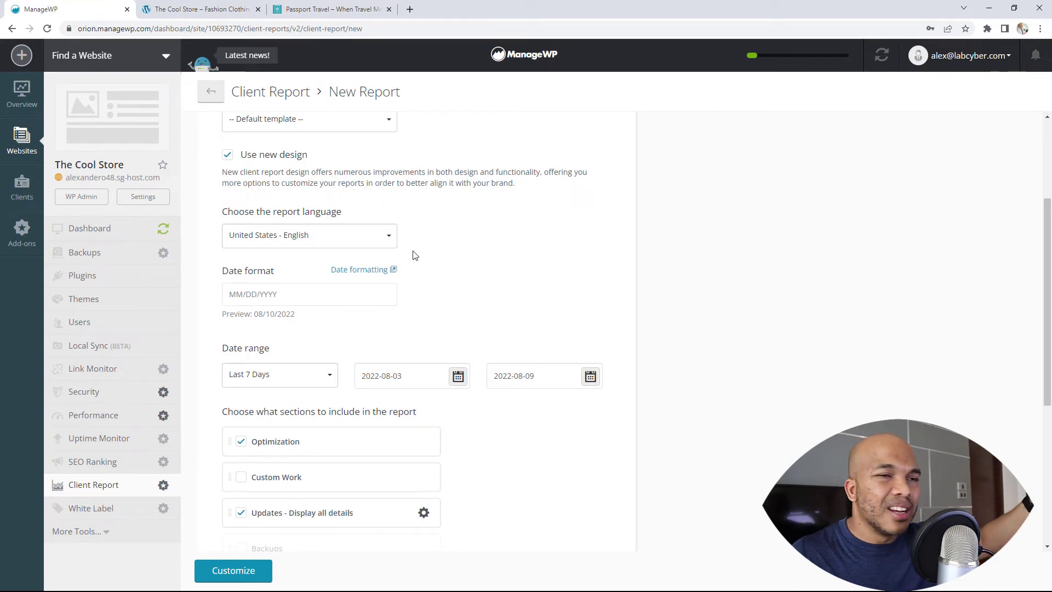
pyautogui.scroll(-5, 388, 307)
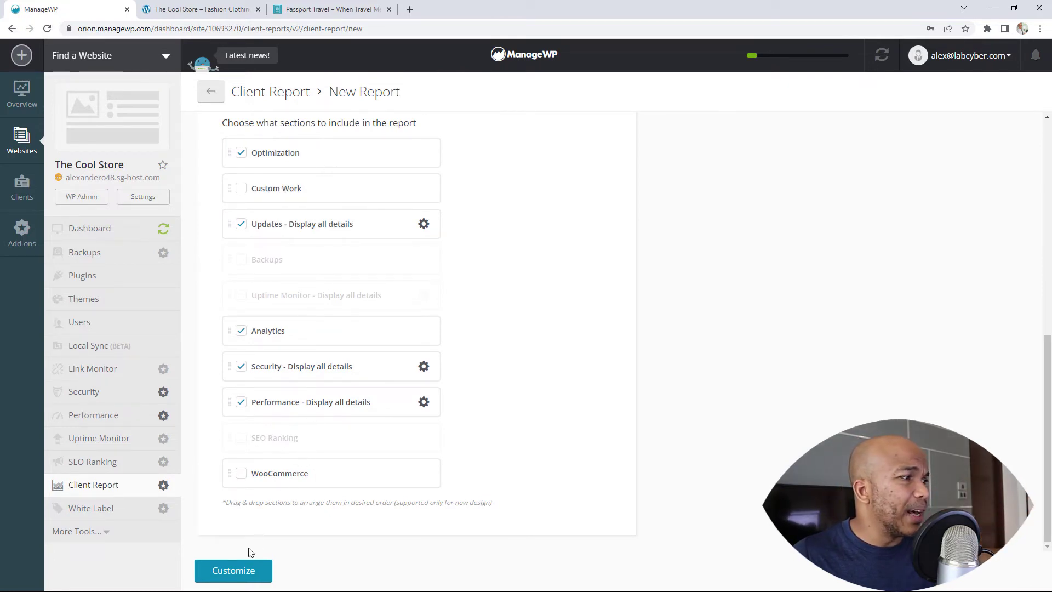
pyautogui.click(244, 570)
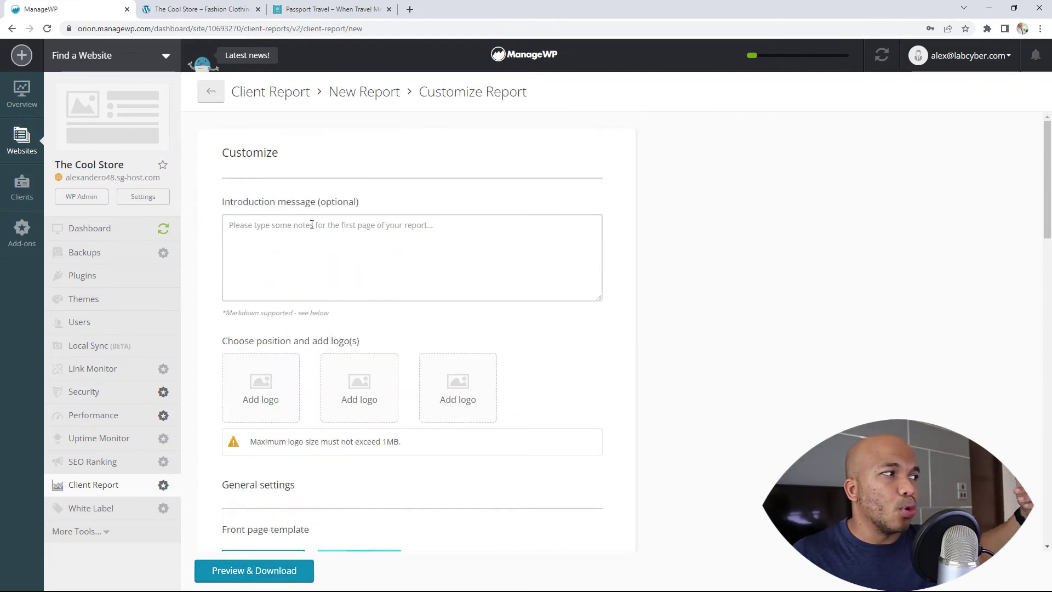
pyautogui.scroll(-2, 416, 259)
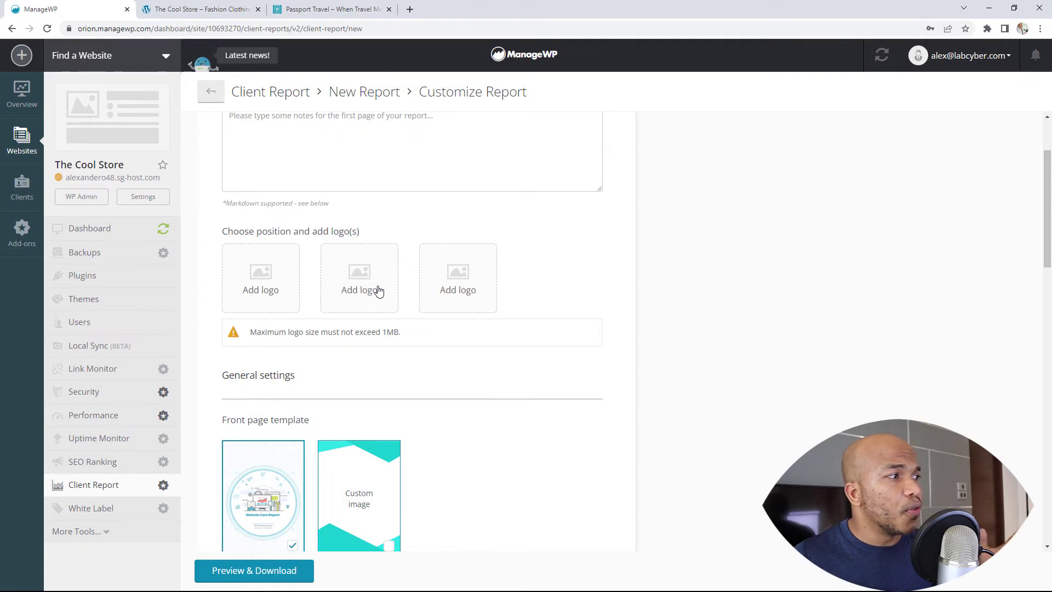
pyautogui.scroll(-5, 378, 290)
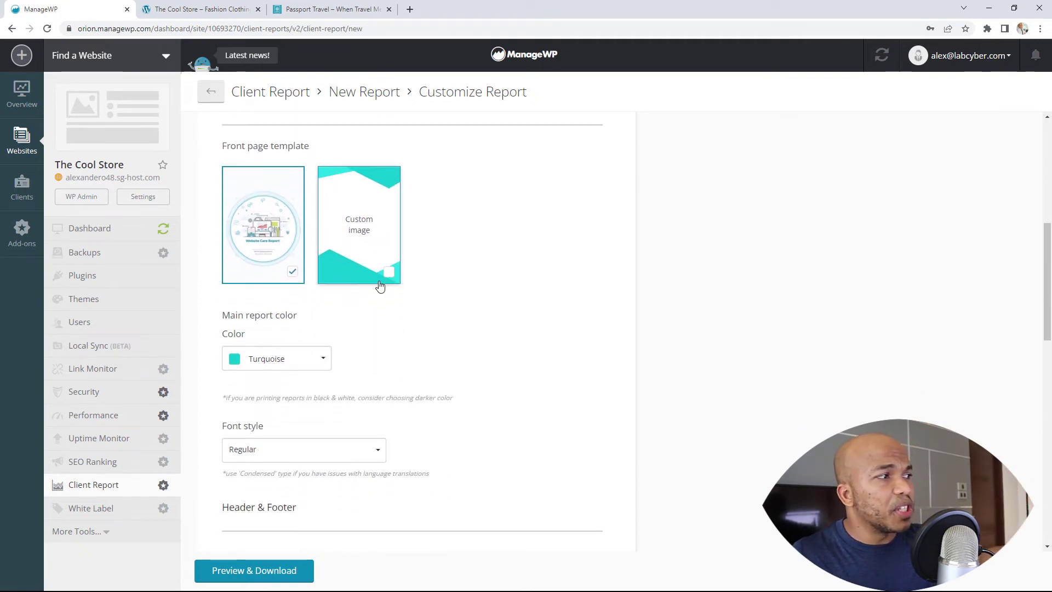
pyautogui.scroll(-2, 367, 283)
pyautogui.scroll(-3, 465, 277)
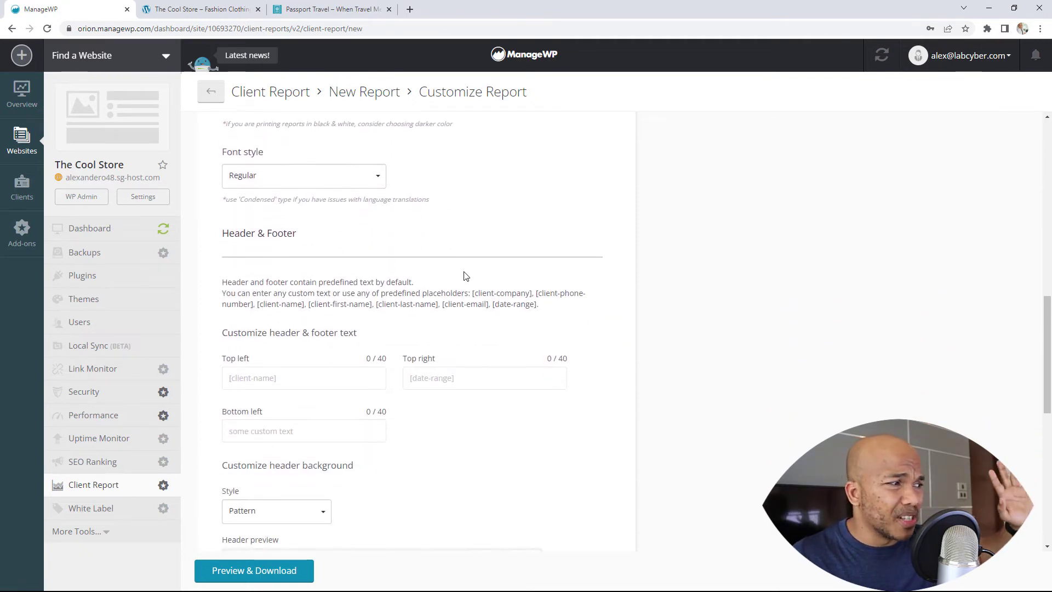
pyautogui.scroll(-4, 463, 277)
pyautogui.click(271, 571)
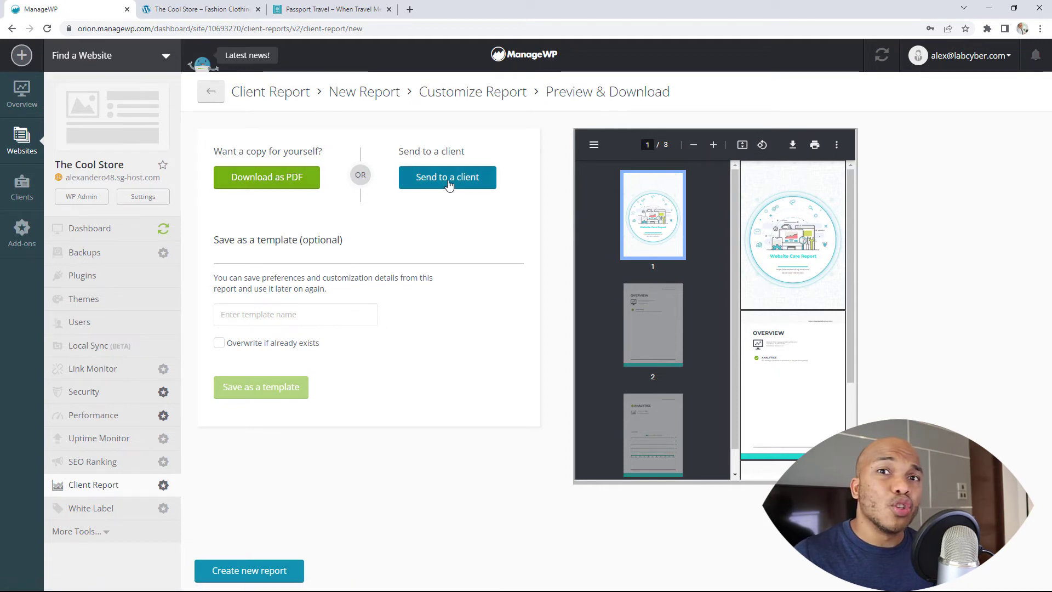
pyautogui.scroll(-3, 811, 285)
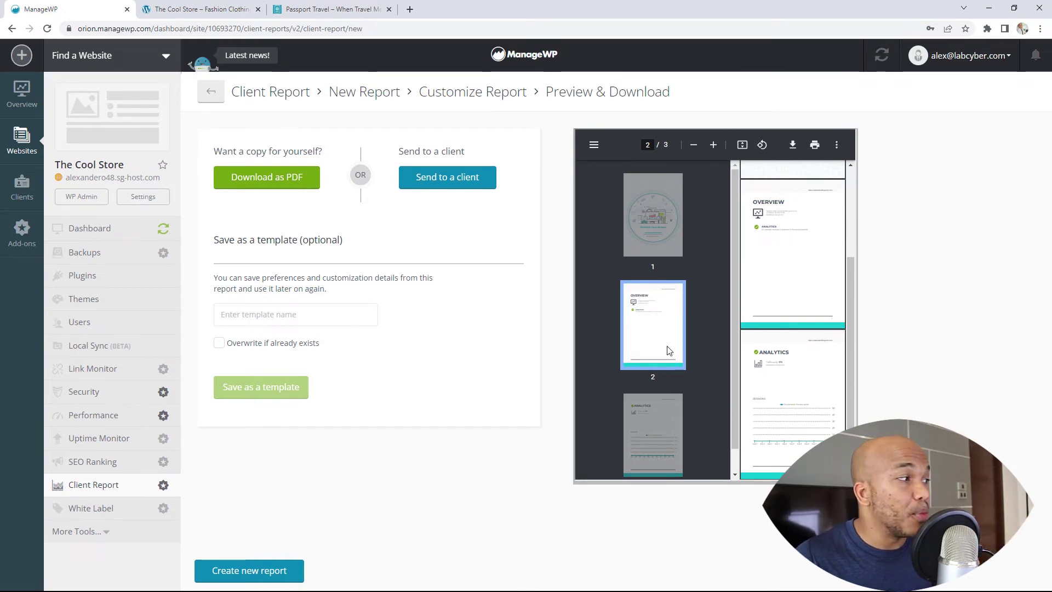
# Check the performance results (PageSpeed C 74%, YSlow B 83%), then show the empty Clients list
pyautogui.click(107, 418)
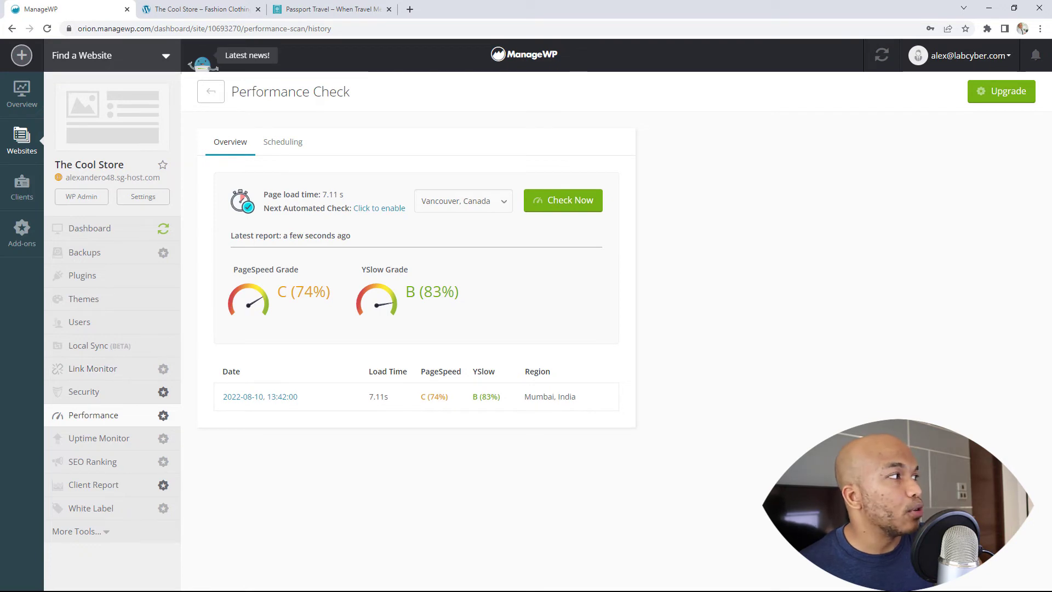
pyautogui.click(22, 187)
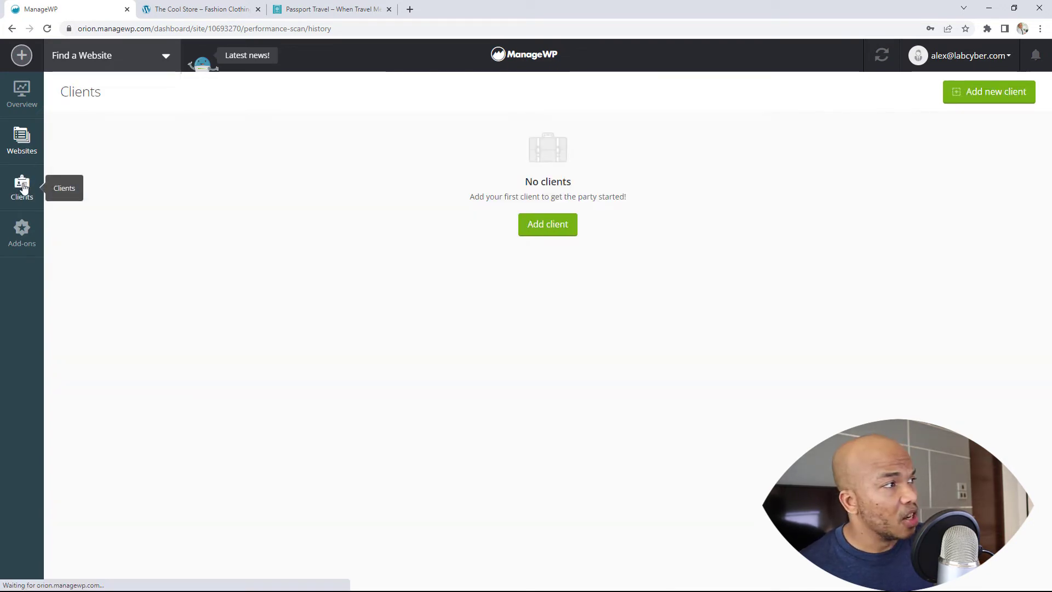
pyautogui.click(546, 230)
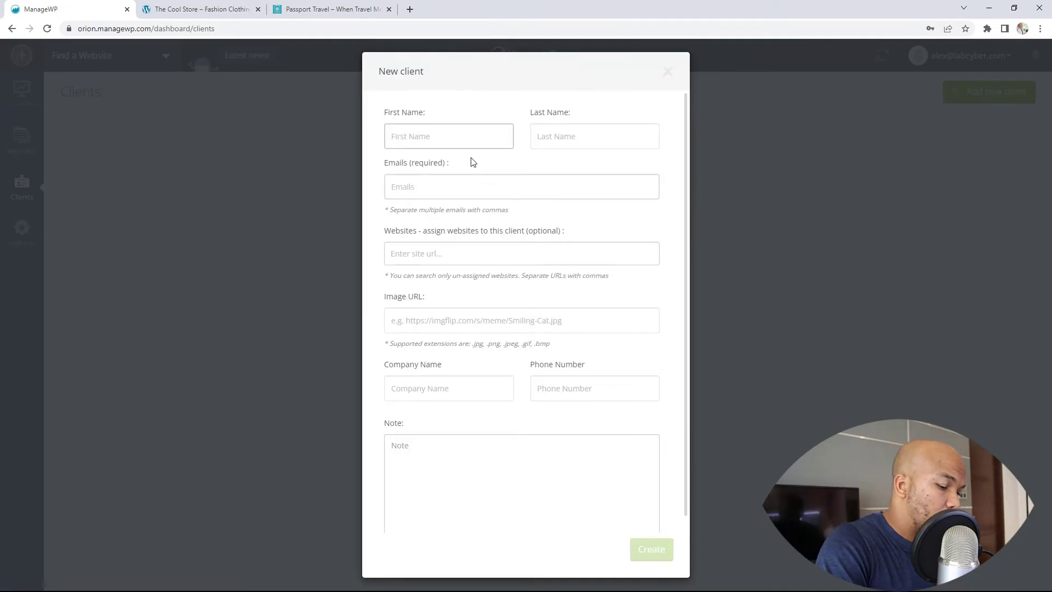
pyautogui.write('John')
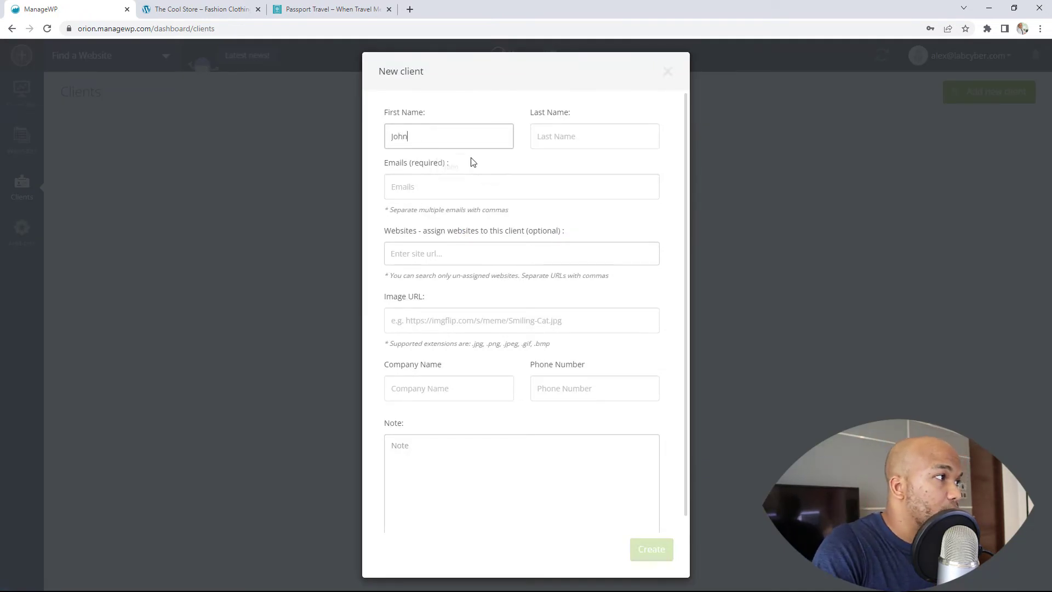
pyautogui.press('Tab')
pyautogui.write('Ja')
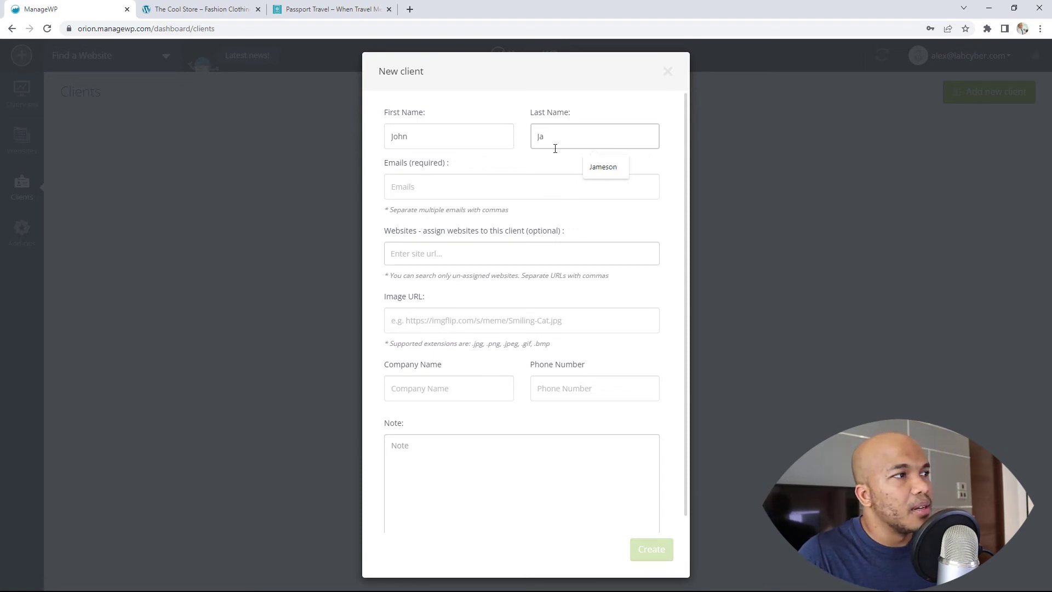
pyautogui.click(603, 167)
pyautogui.click(512, 193)
pyautogui.click(493, 222)
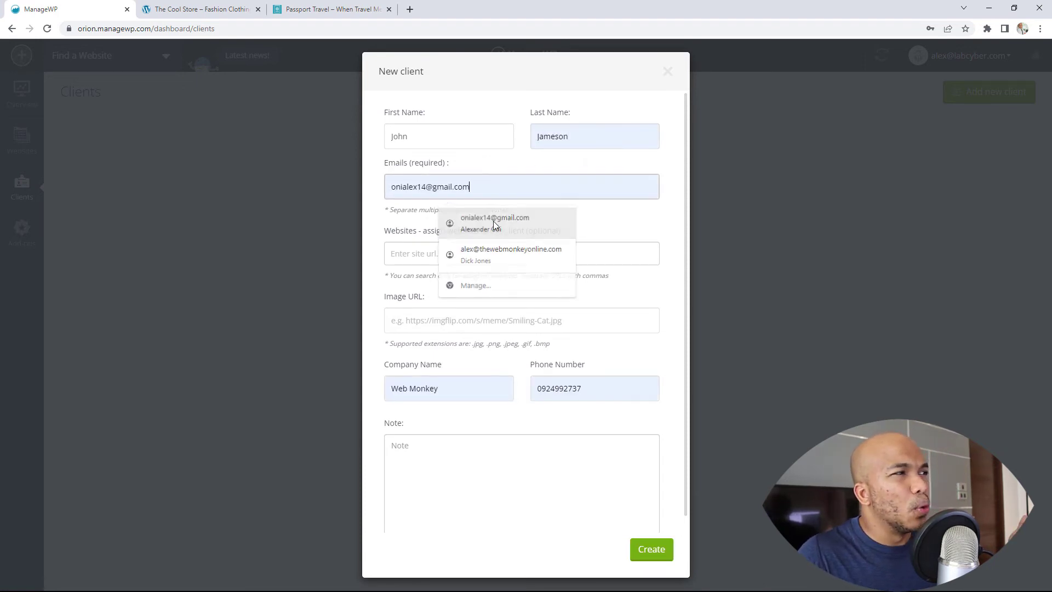
pyautogui.click(457, 253)
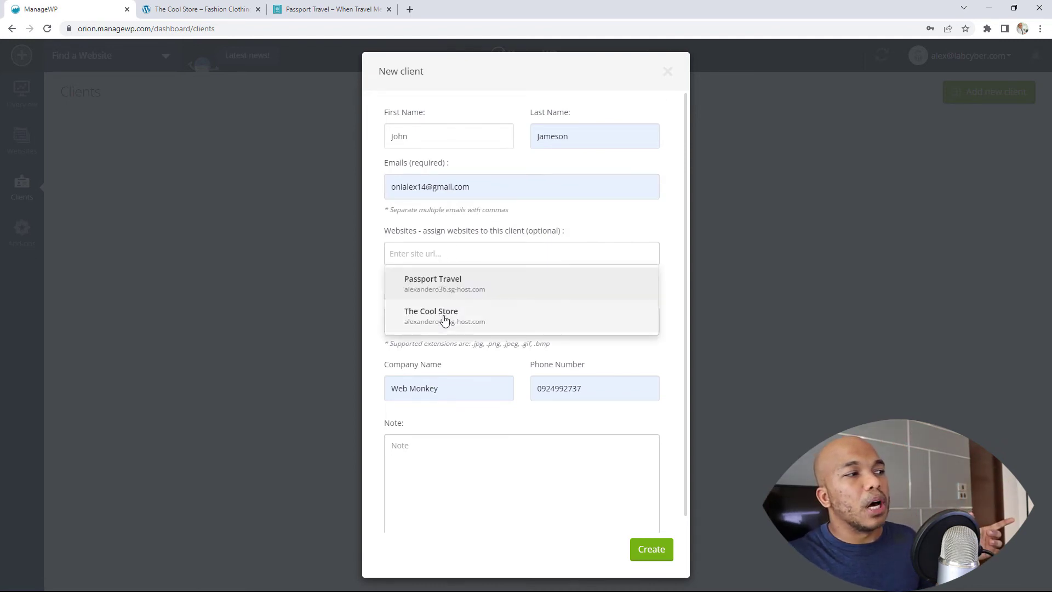
pyautogui.click(445, 317)
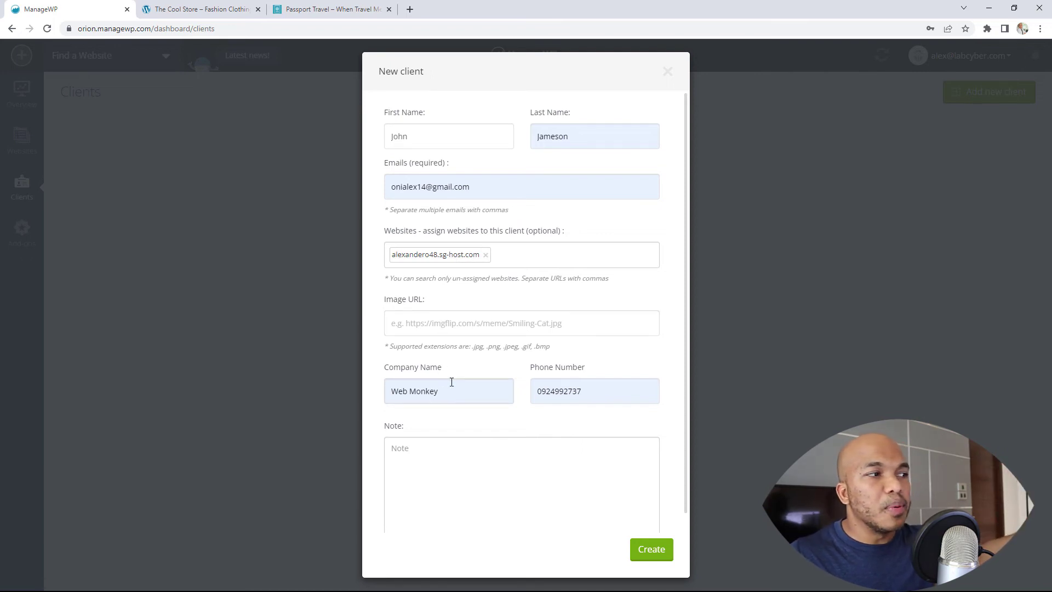
pyautogui.click(343, 396)
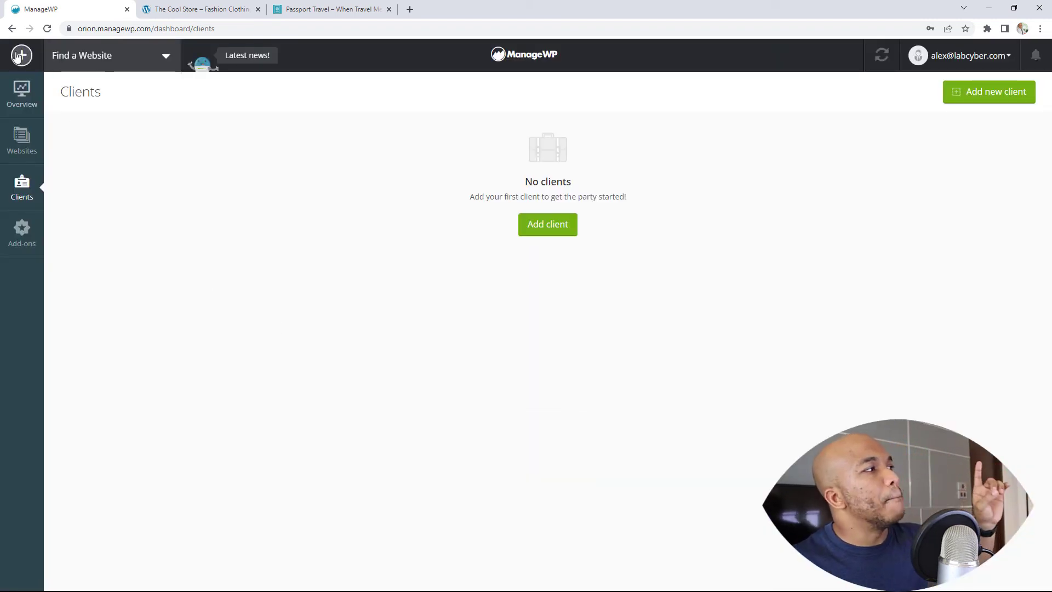
# Start a new client and fill in the client's first name, last name and a saved email
pyautogui.click(12, 29)
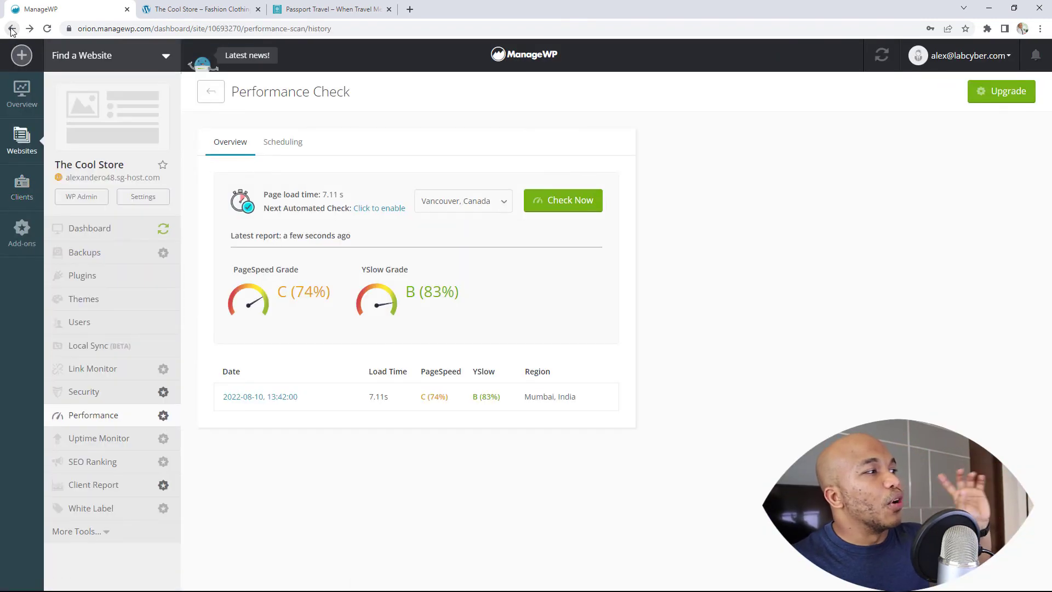
pyautogui.click(37, 190)
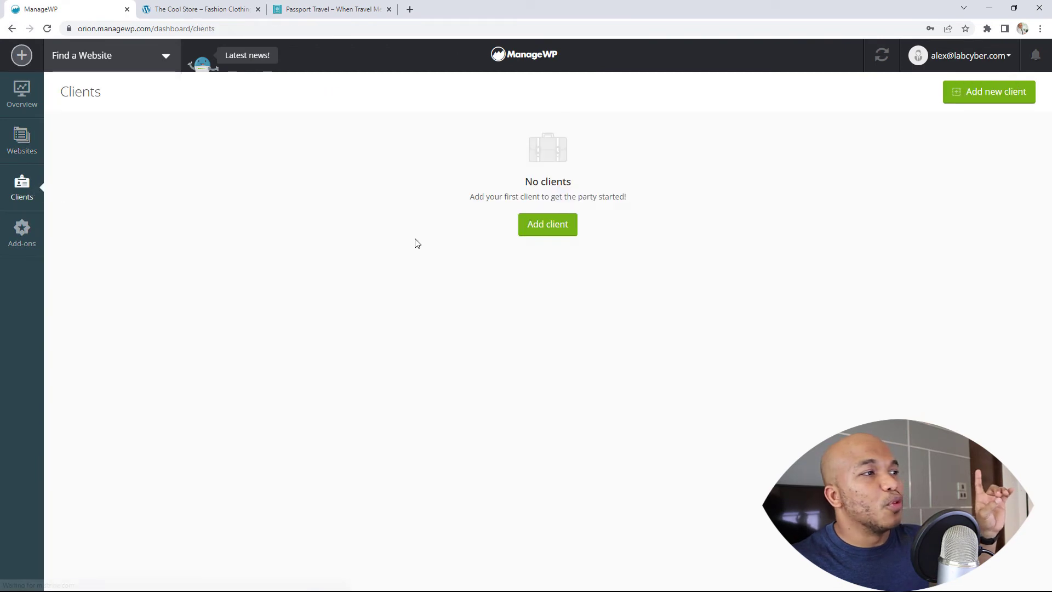
pyautogui.click(563, 228)
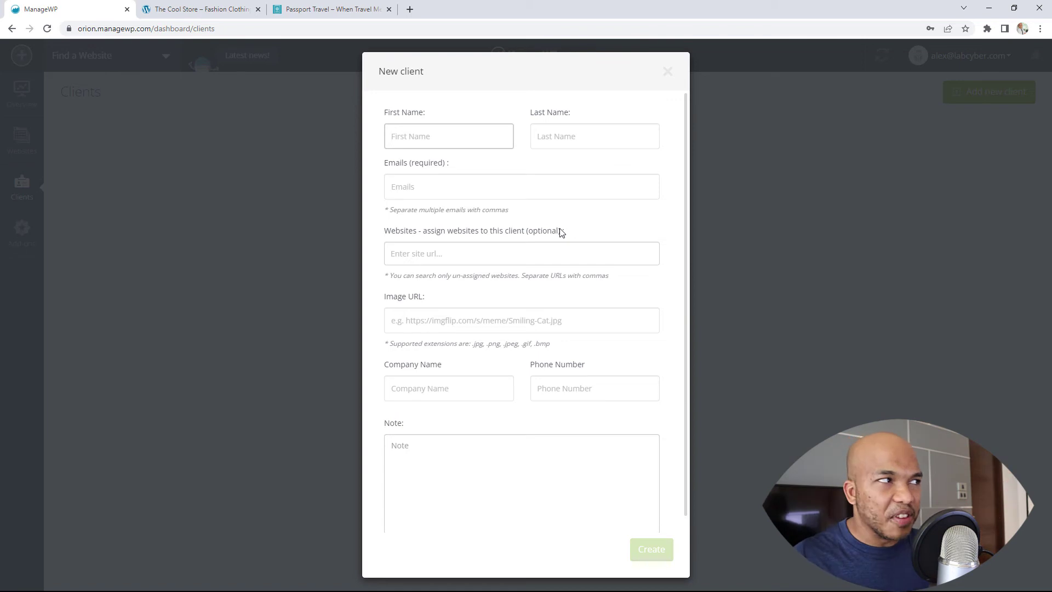
pyautogui.write('John')
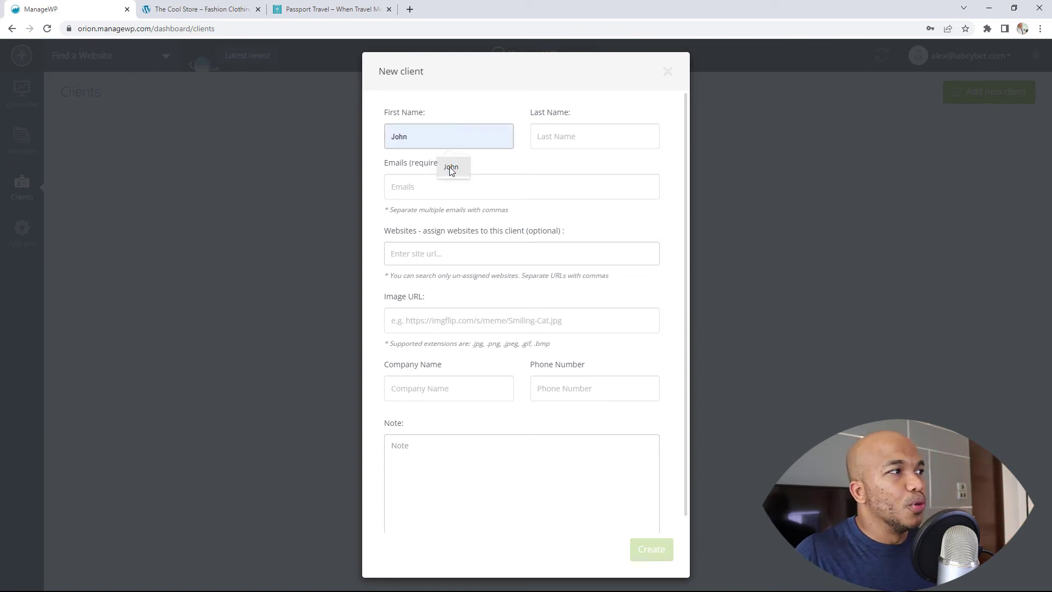
pyautogui.click(451, 170)
pyautogui.click(564, 134)
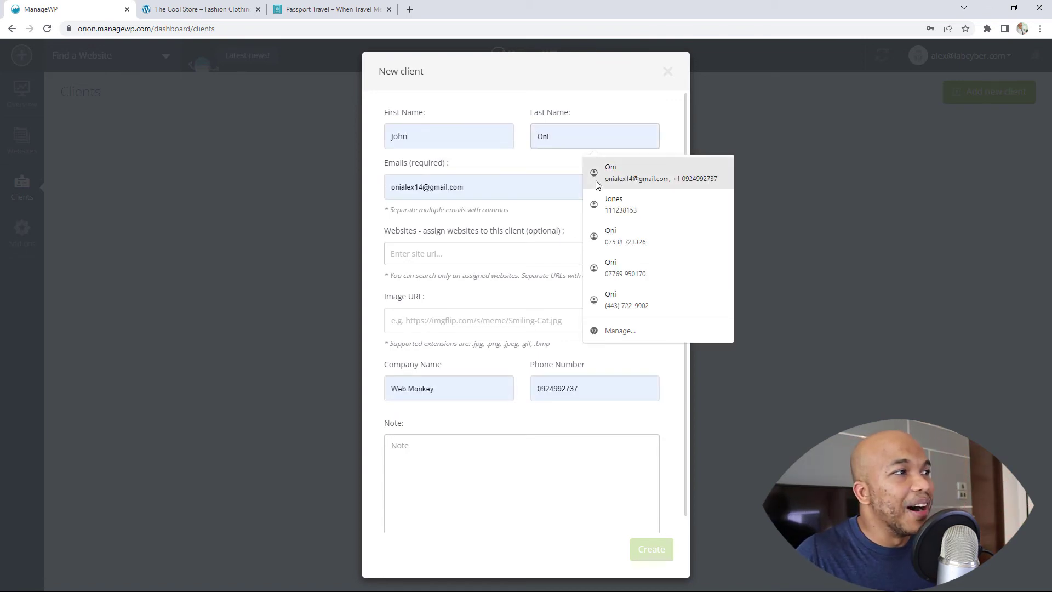
pyautogui.write('Ja')
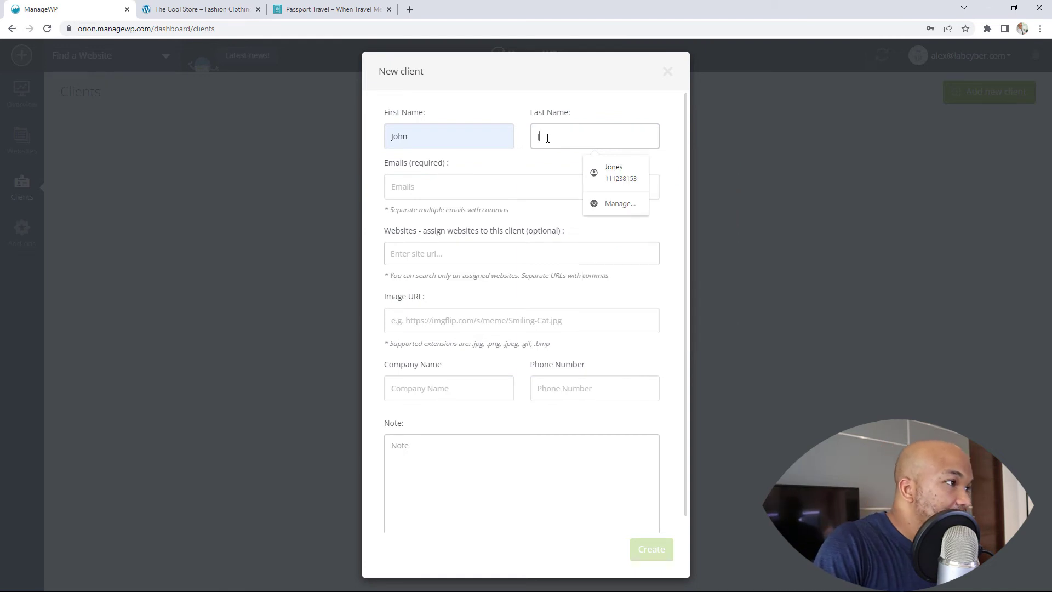
pyautogui.click(602, 166)
pyautogui.click(526, 188)
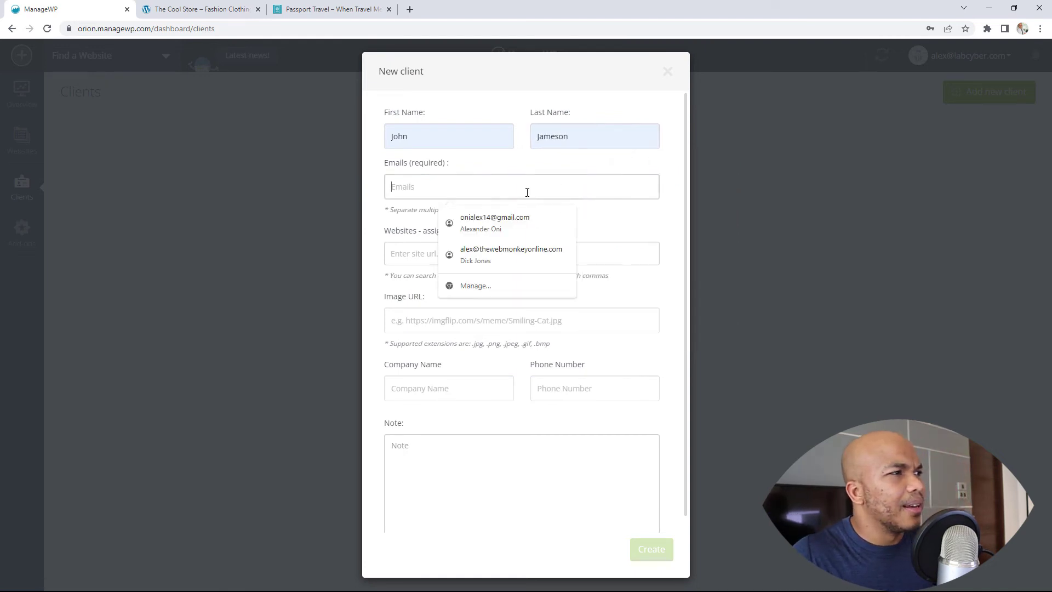
pyautogui.click(482, 218)
# Assign The Cool Store, set company to Cool Store, note 'A good client who likes backups and security', and create
pyautogui.click(442, 254)
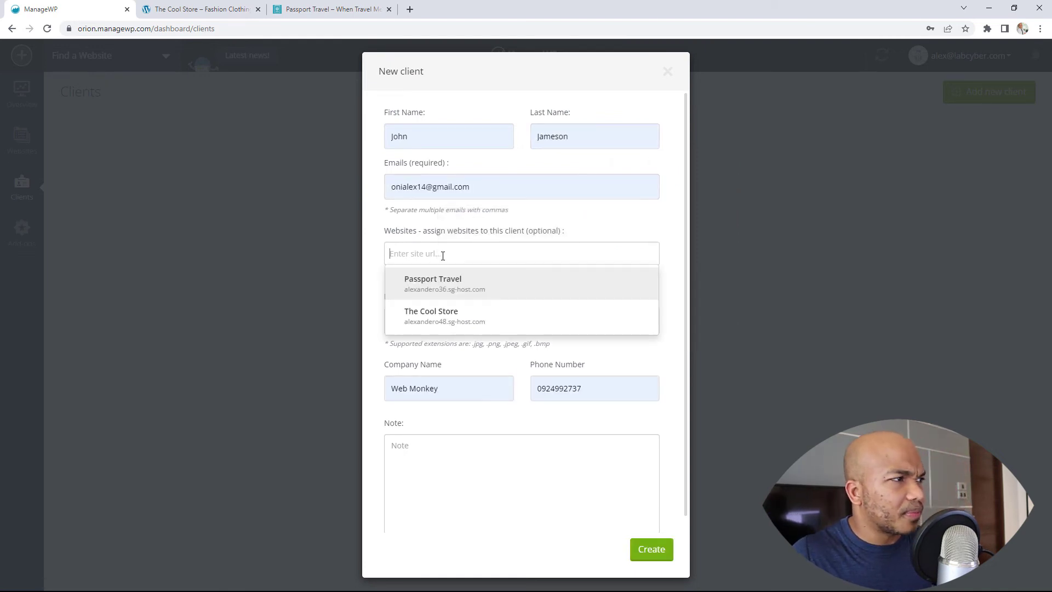
pyautogui.click(437, 315)
pyautogui.click(441, 389)
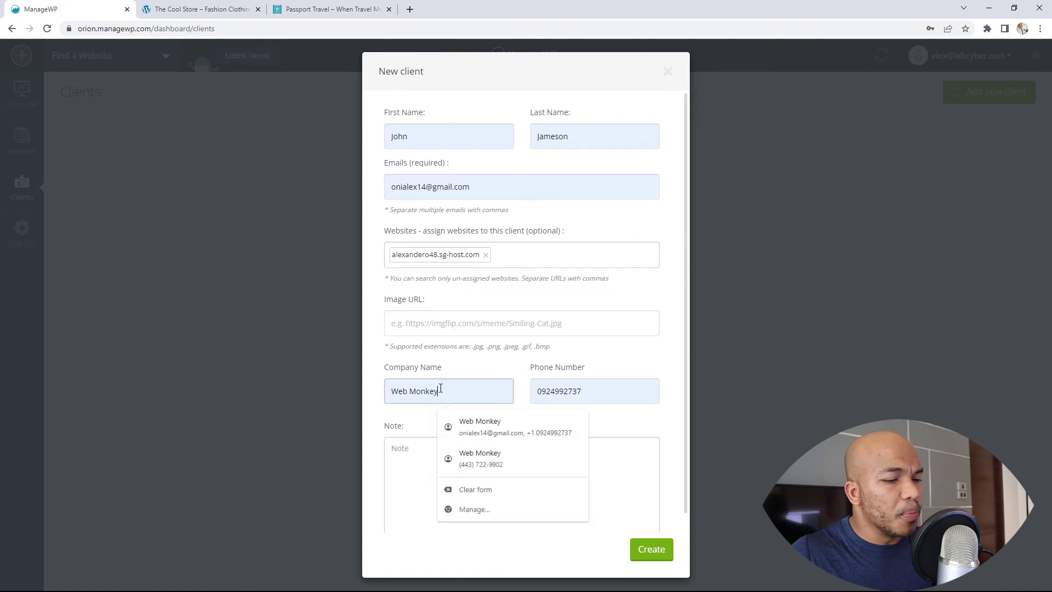
pyautogui.press('BackSpace')
pyautogui.press('BackSpace')
pyautogui.press('BackSpace')
pyautogui.press('BackSpace')
pyautogui.press('BackSpace')
pyautogui.press('BackSpace')
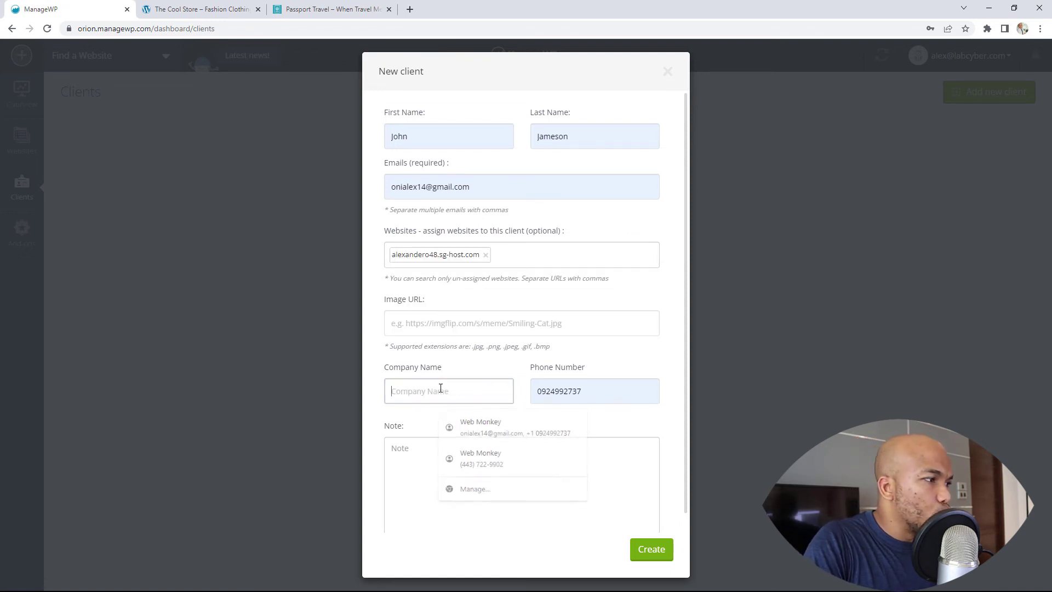
pyautogui.write('Cool Store')
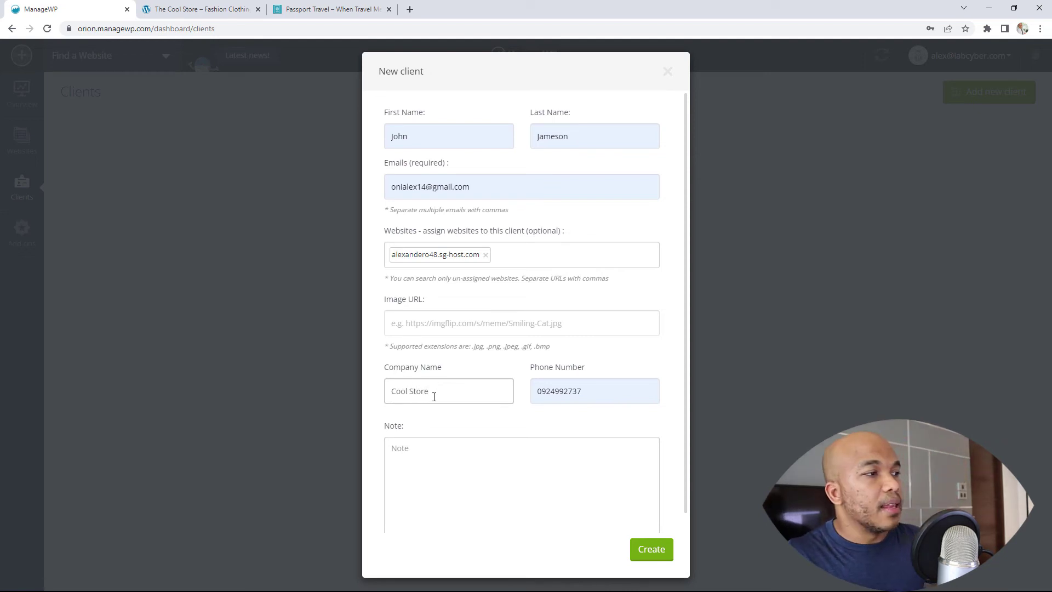
pyautogui.click(470, 472)
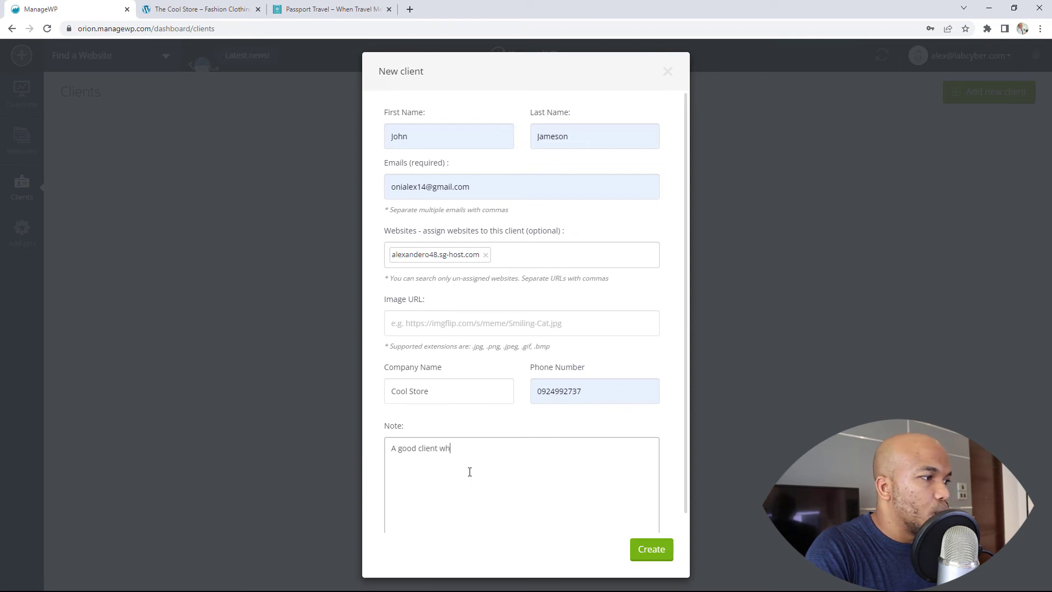
pyautogui.write('A good client who likes b')
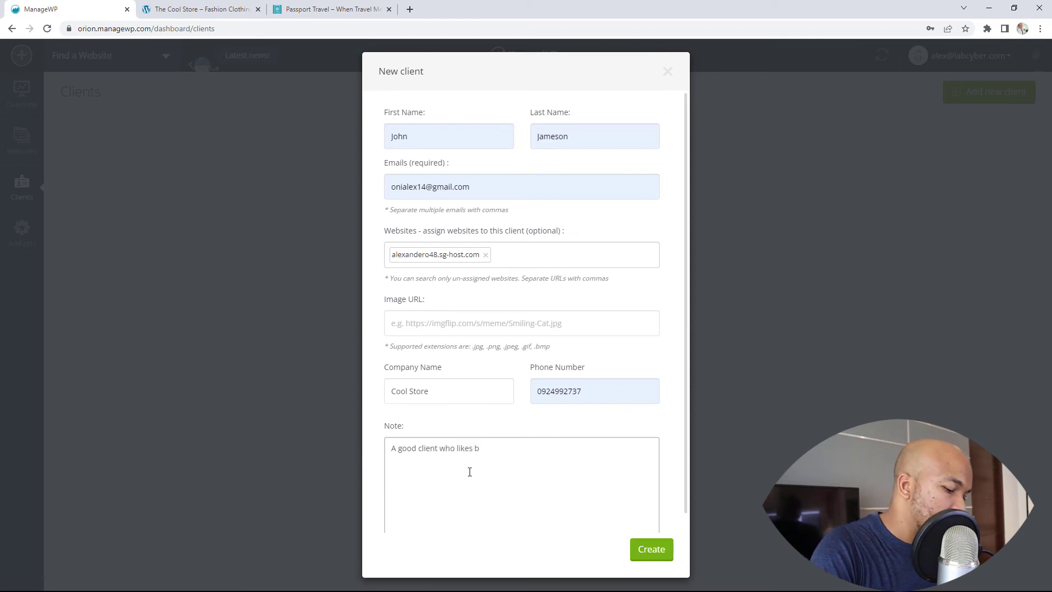
pyautogui.write('ackups and se')
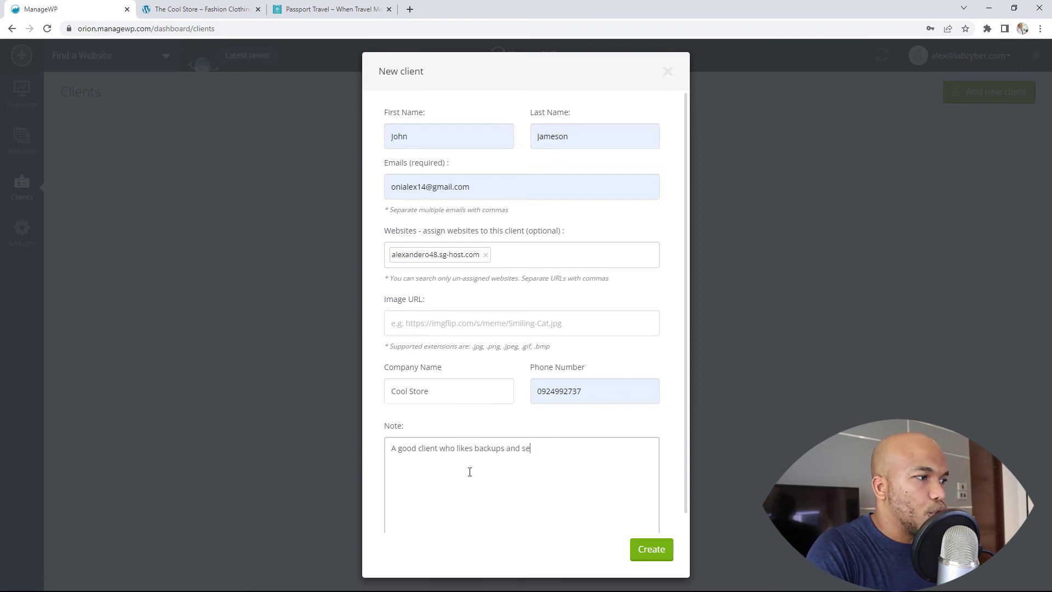
pyautogui.write('curity')
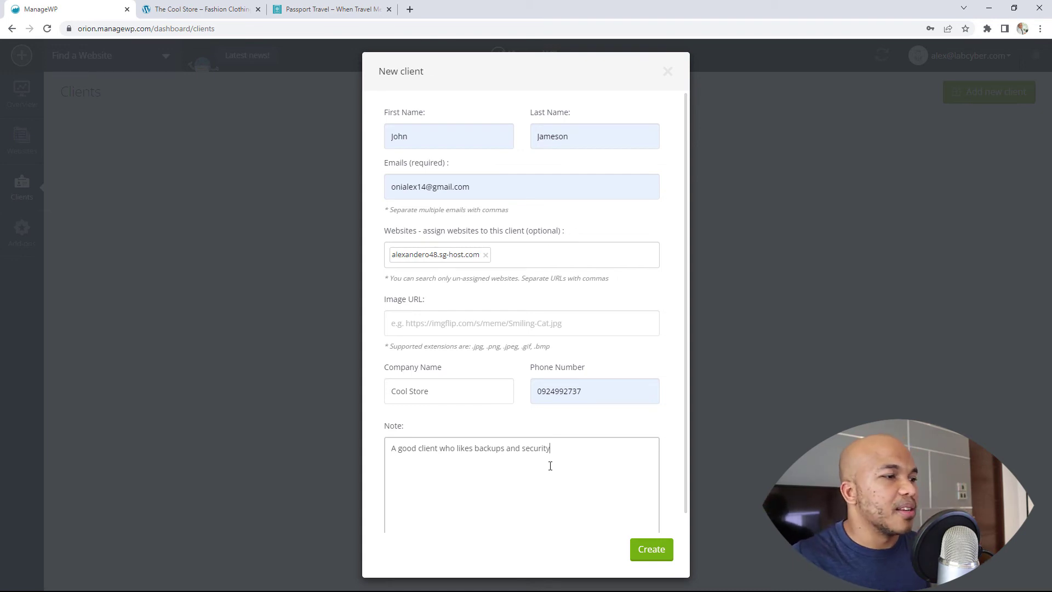
pyautogui.click(649, 550)
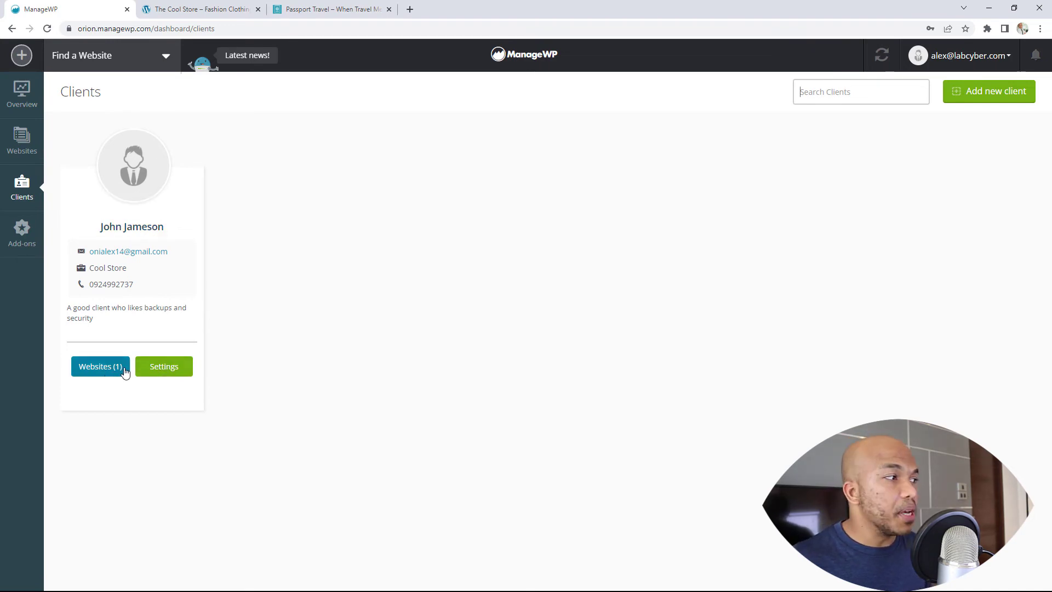
# Review the new client's details, Report History and Schedule Report Settings, then go to Add-ons
pyautogui.click(159, 371)
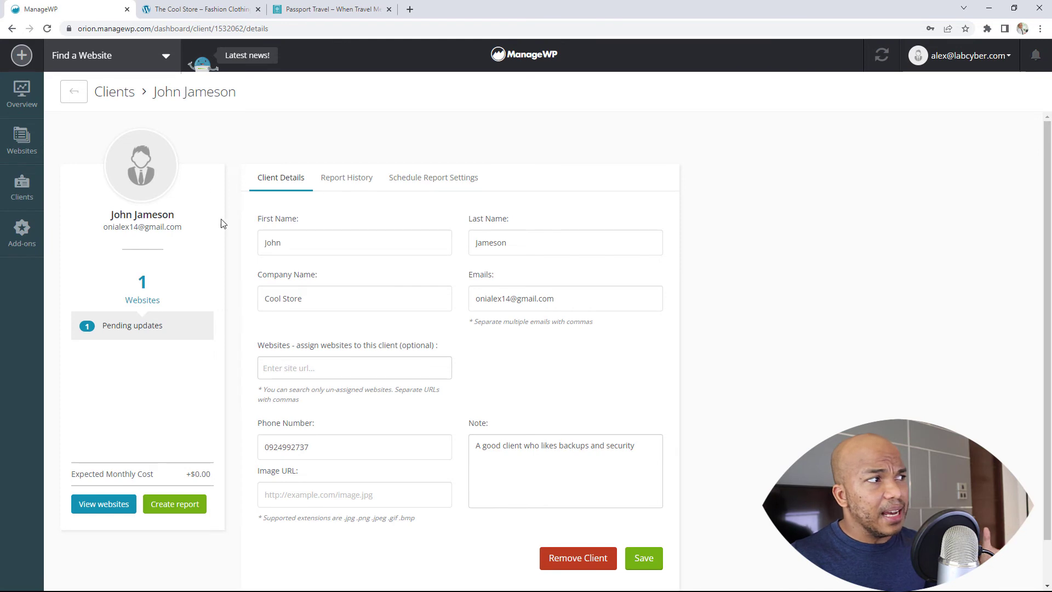
pyautogui.click(346, 187)
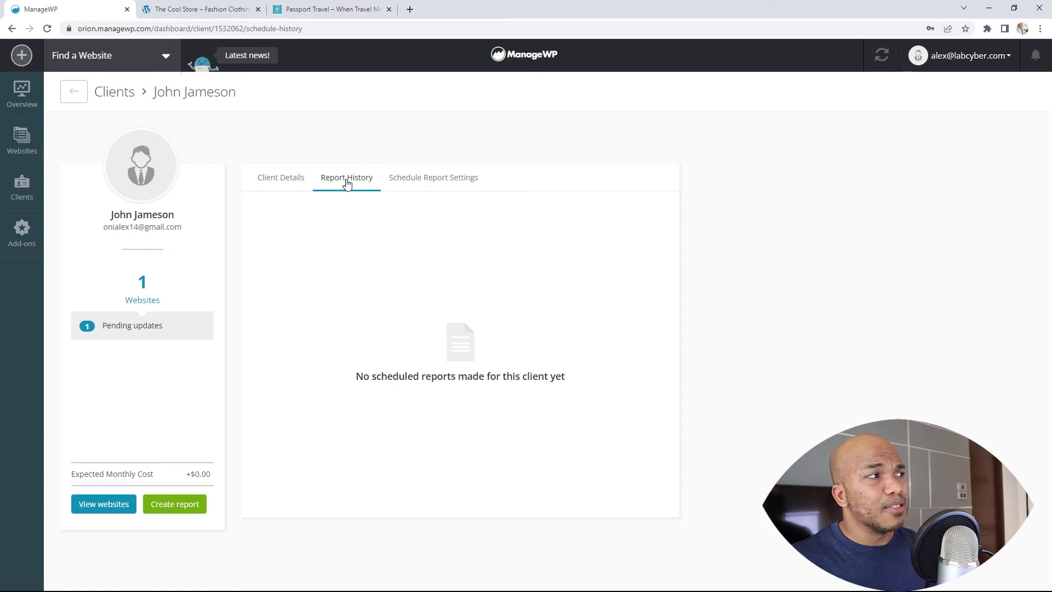
pyautogui.click(431, 187)
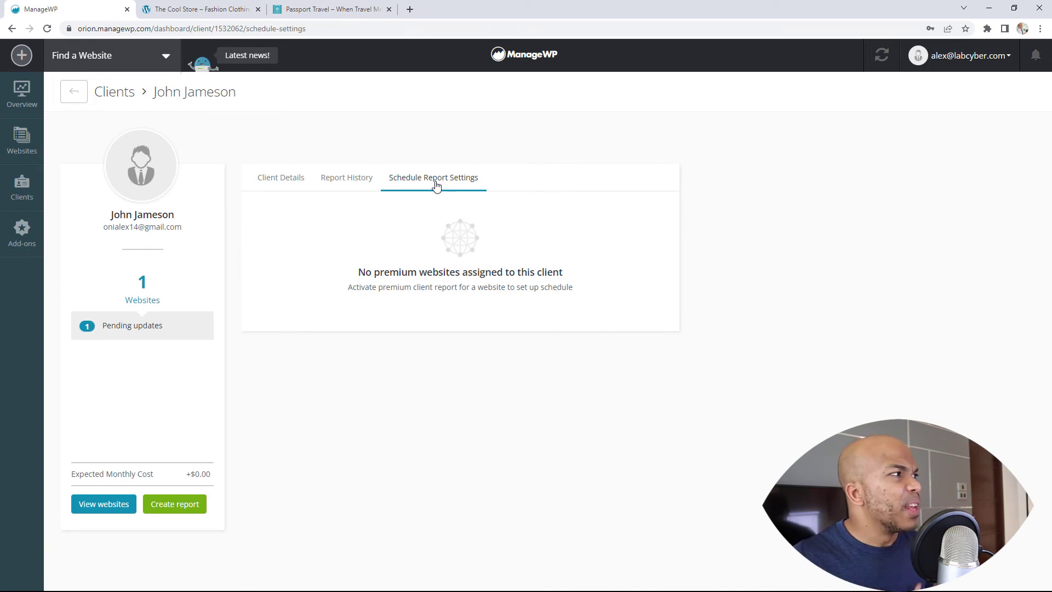
pyautogui.click(22, 239)
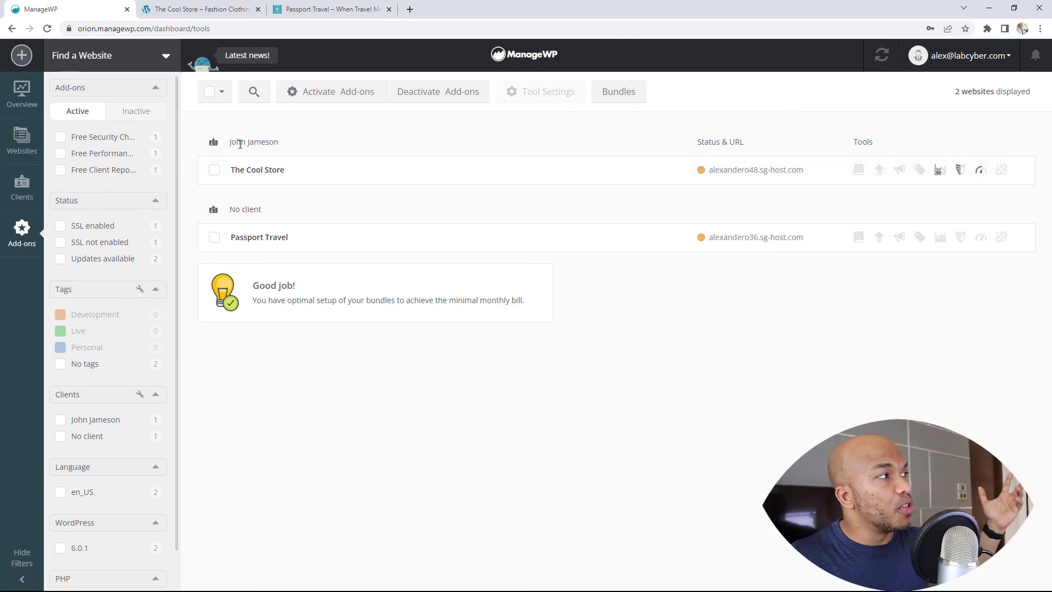
# Open the Find a Website dropdown of connected sites
pyautogui.click(165, 57)
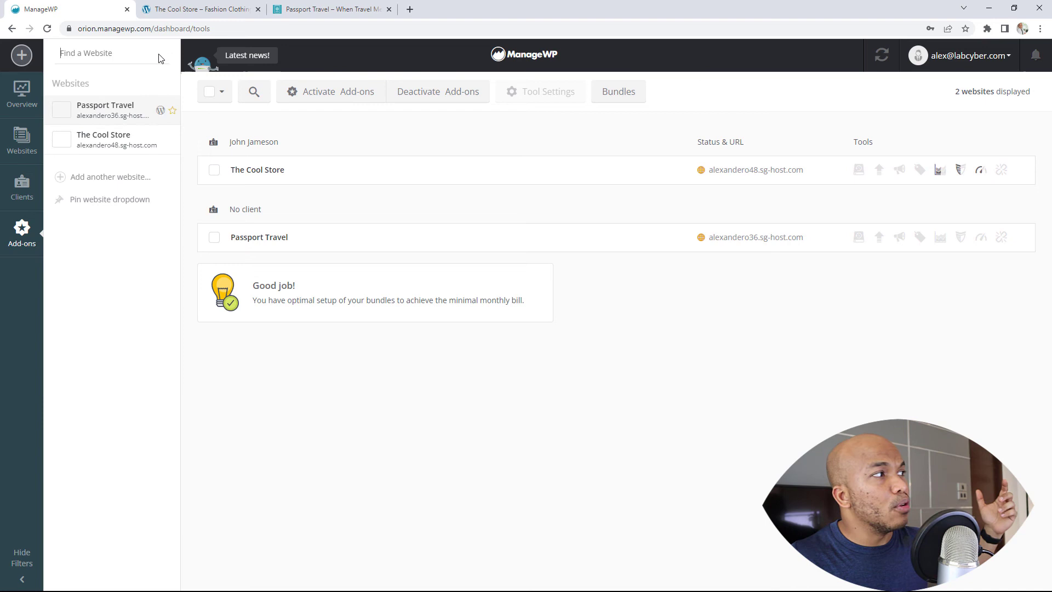
# Open Passport Travel's dashboard, launch its WP Admin, then close the WordPress admin tab
pyautogui.click(120, 113)
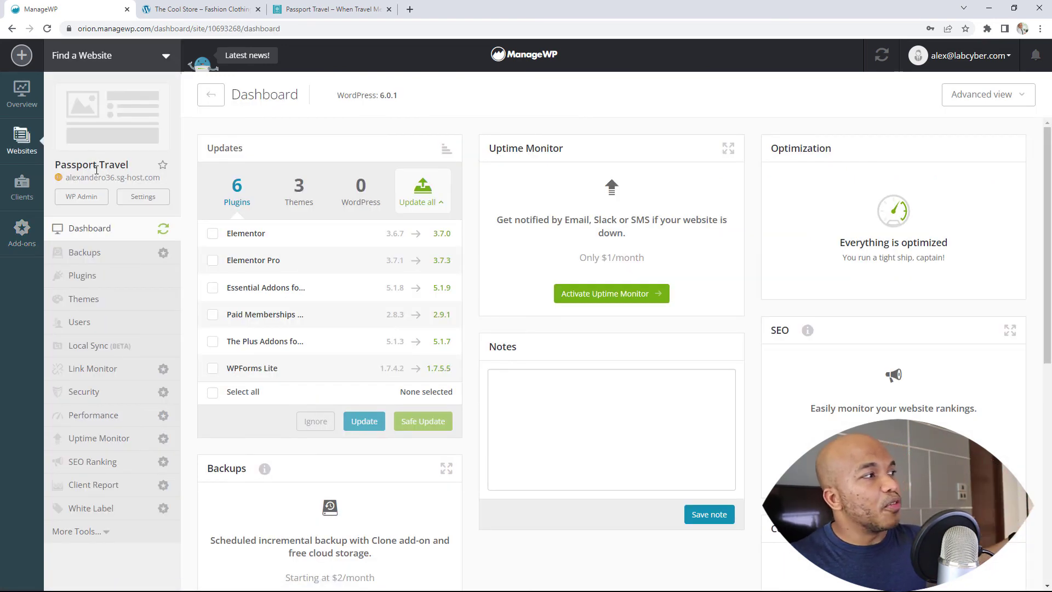
pyautogui.click(81, 196)
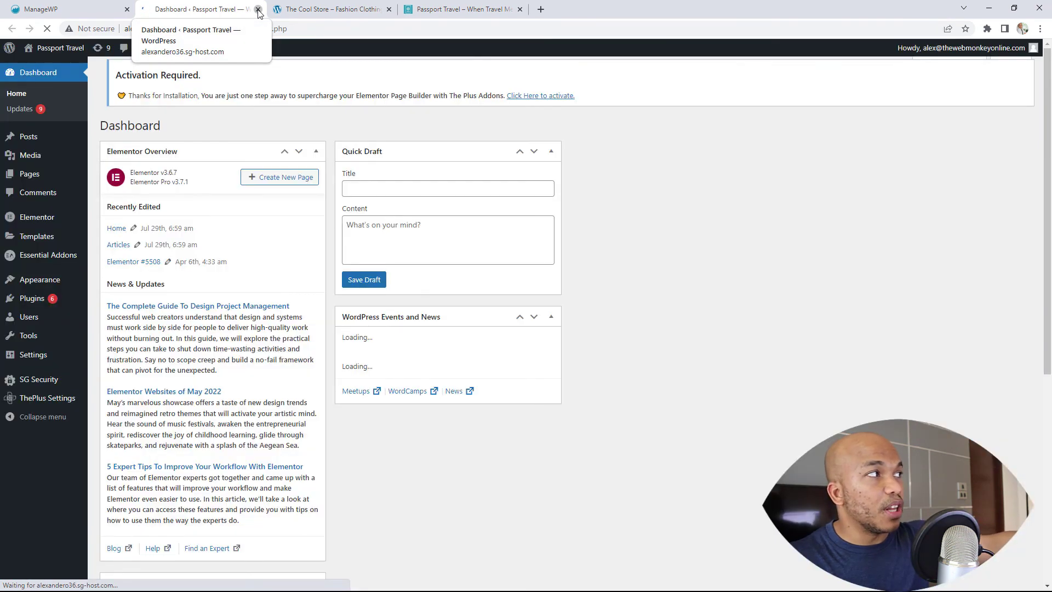
pyautogui.click(258, 10)
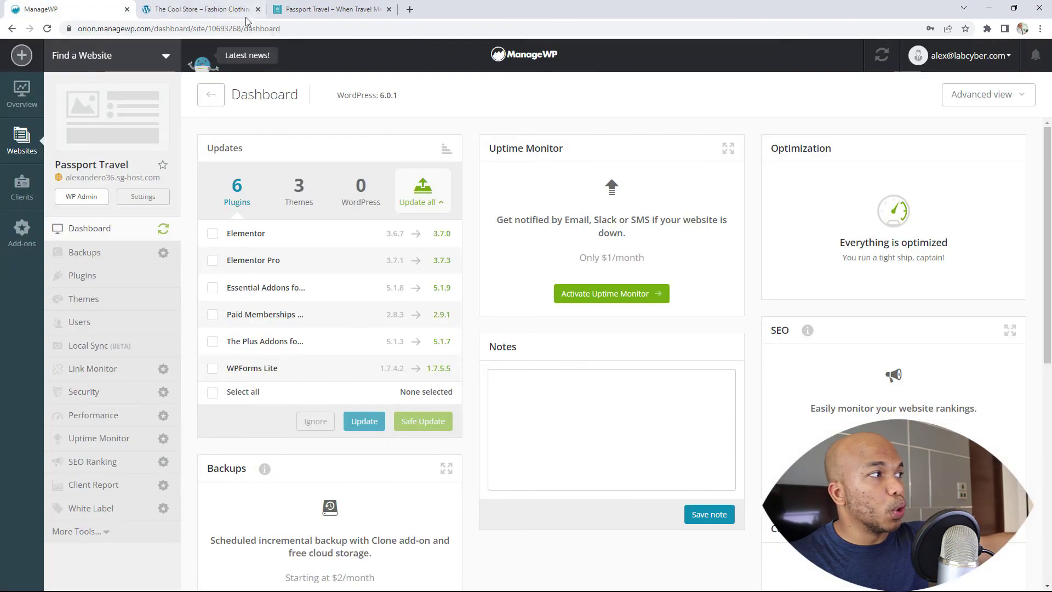
pyautogui.click(140, 198)
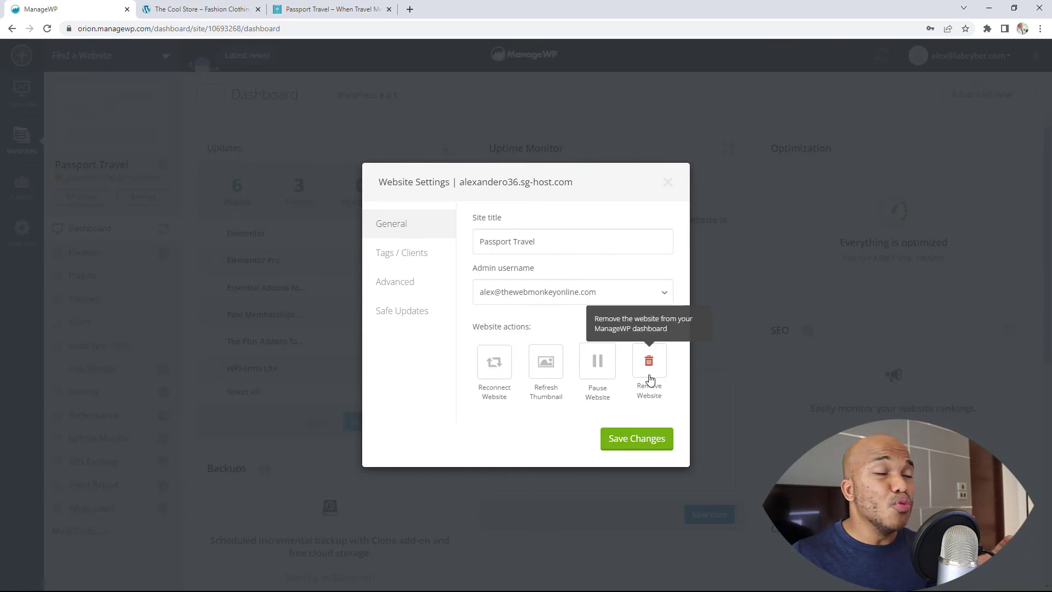
pyautogui.click(411, 263)
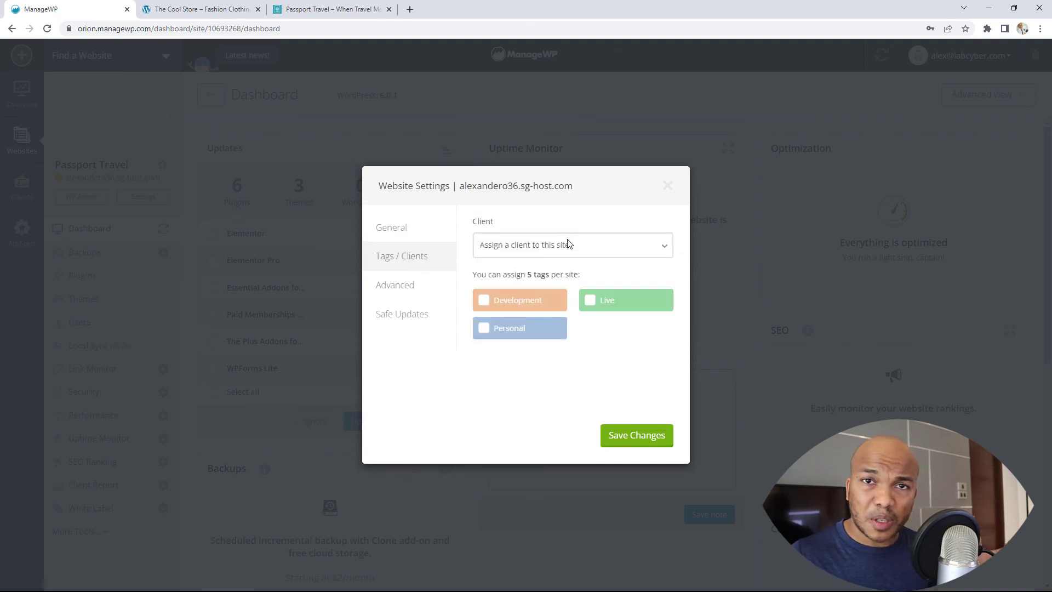
pyautogui.click(387, 285)
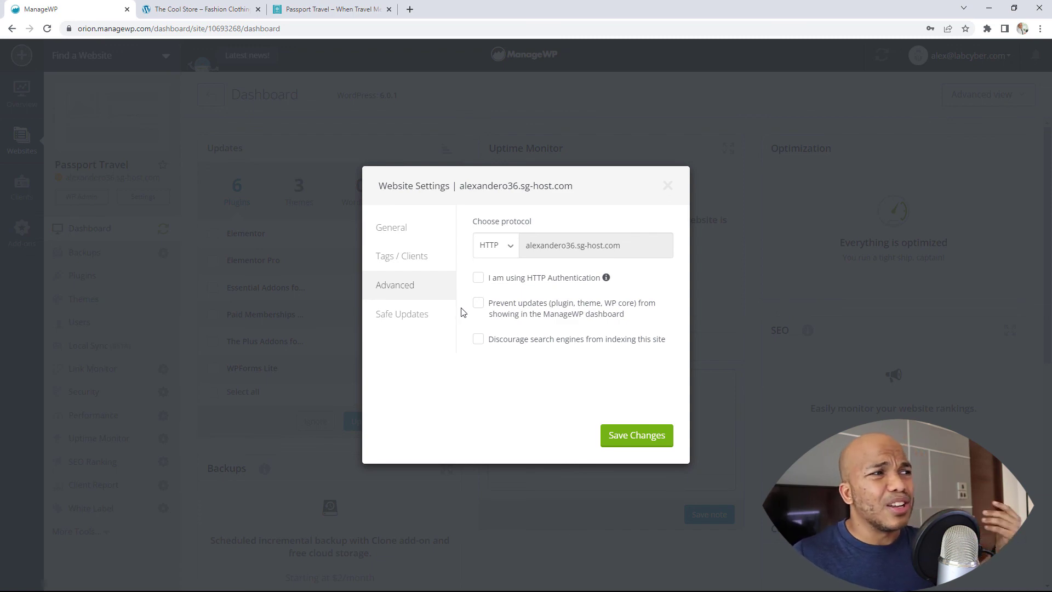
pyautogui.click(667, 183)
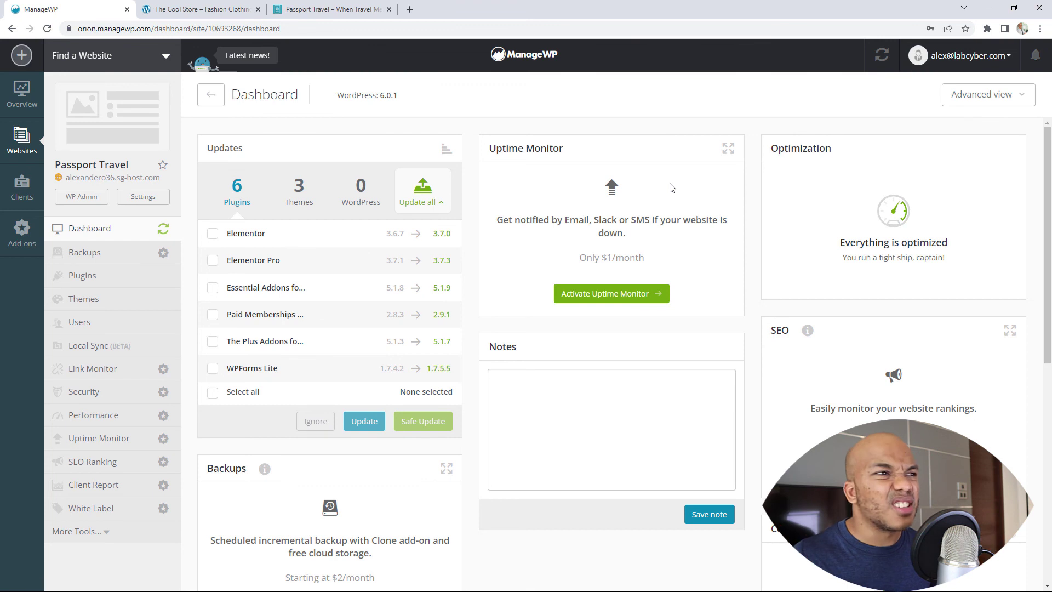
pyautogui.click(1003, 60)
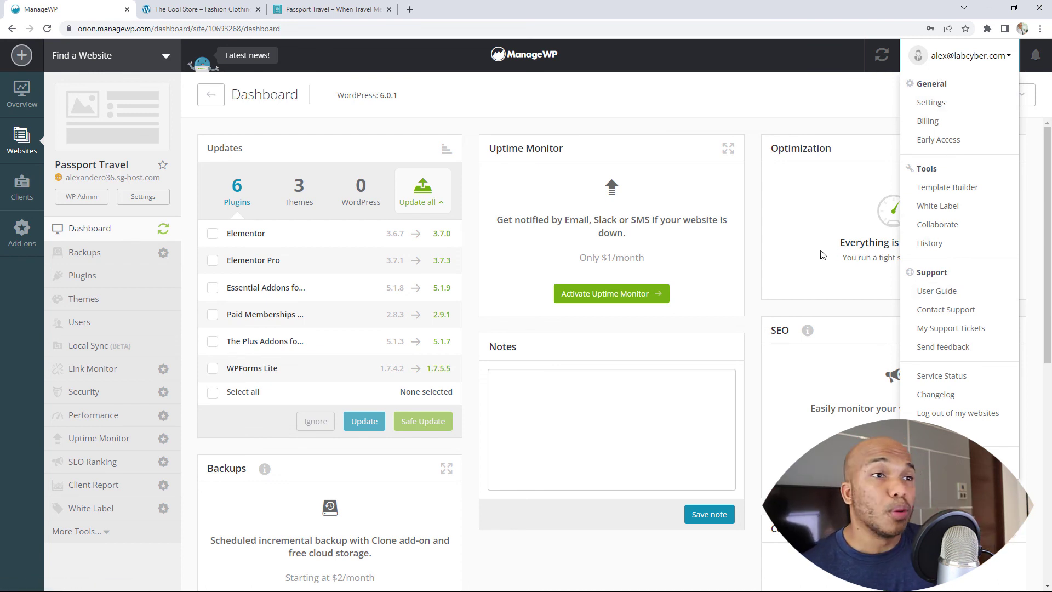
pyautogui.click(505, 105)
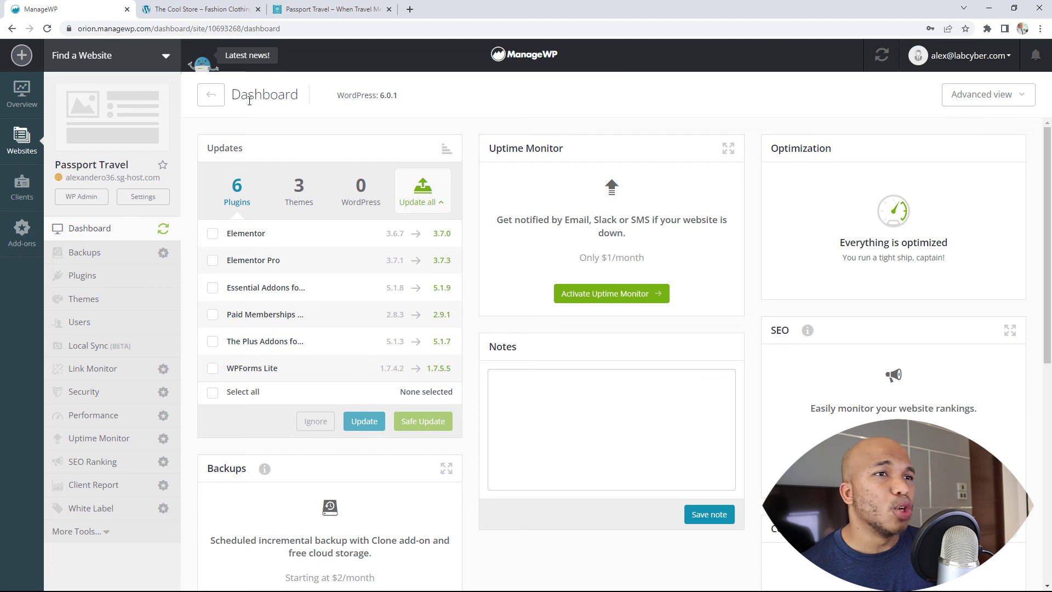
# Switch to the managewp.com homepage window and maximize it
pyautogui.hotkey('alt', 'Tab')
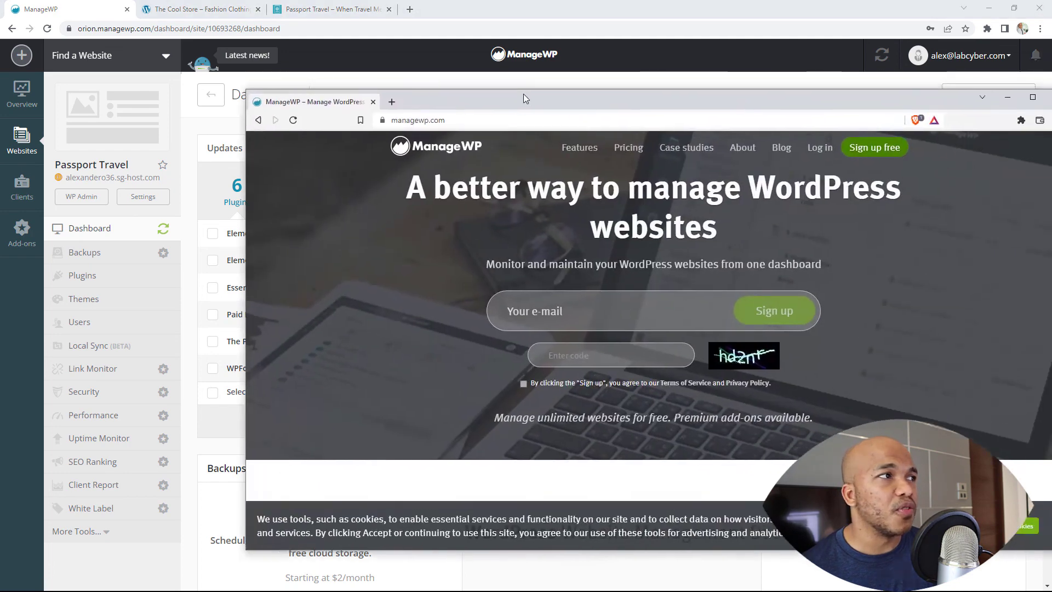
pyautogui.doubleClick(535, 93)
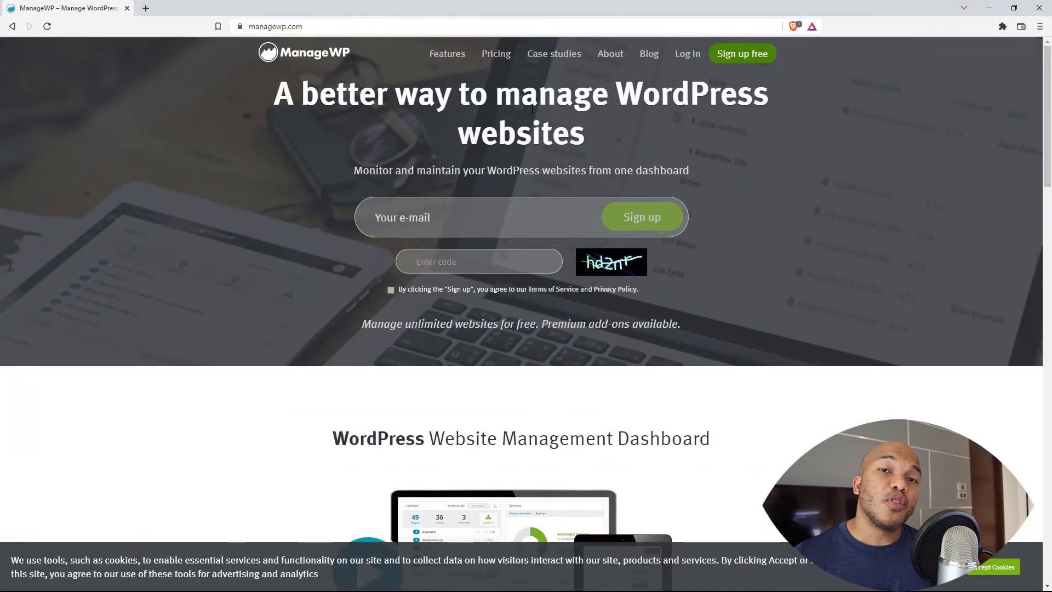